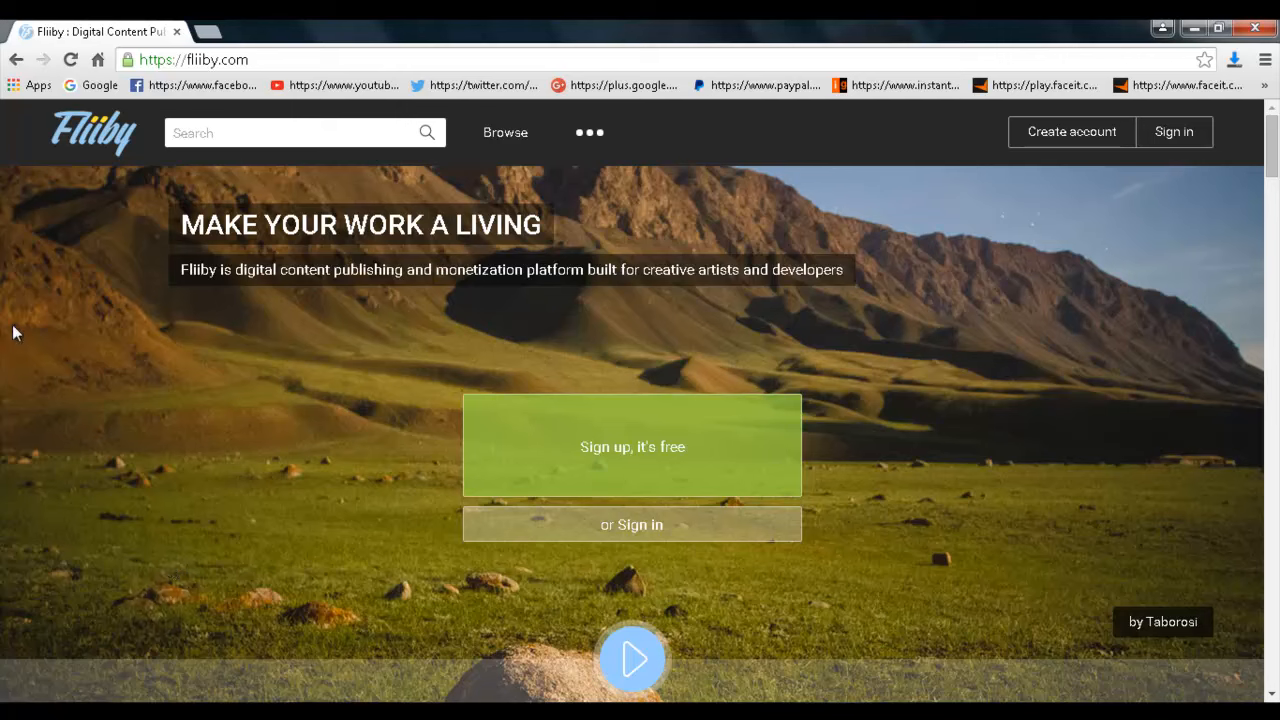
# Step: Open the account creation page, review the sign-up form's fields and options, and return to the Fliiby home page
pyautogui.click(1068, 134)
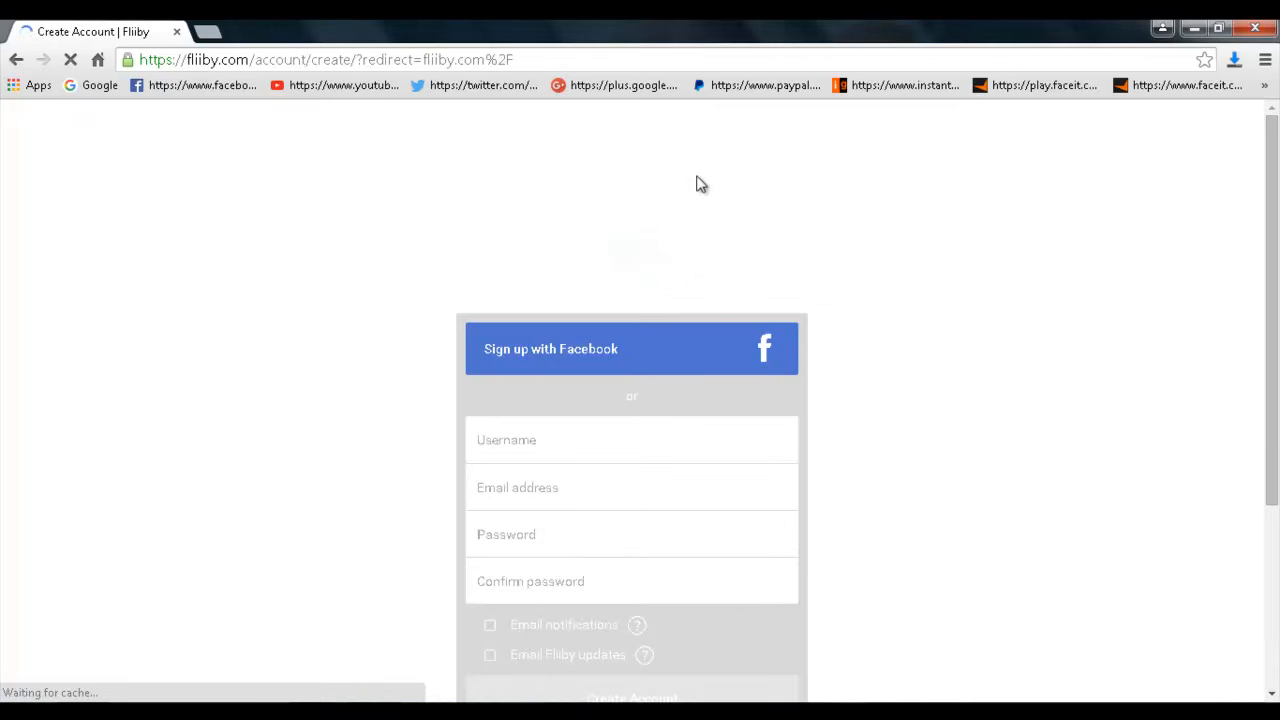
pyautogui.scroll(-1, 669, 320)
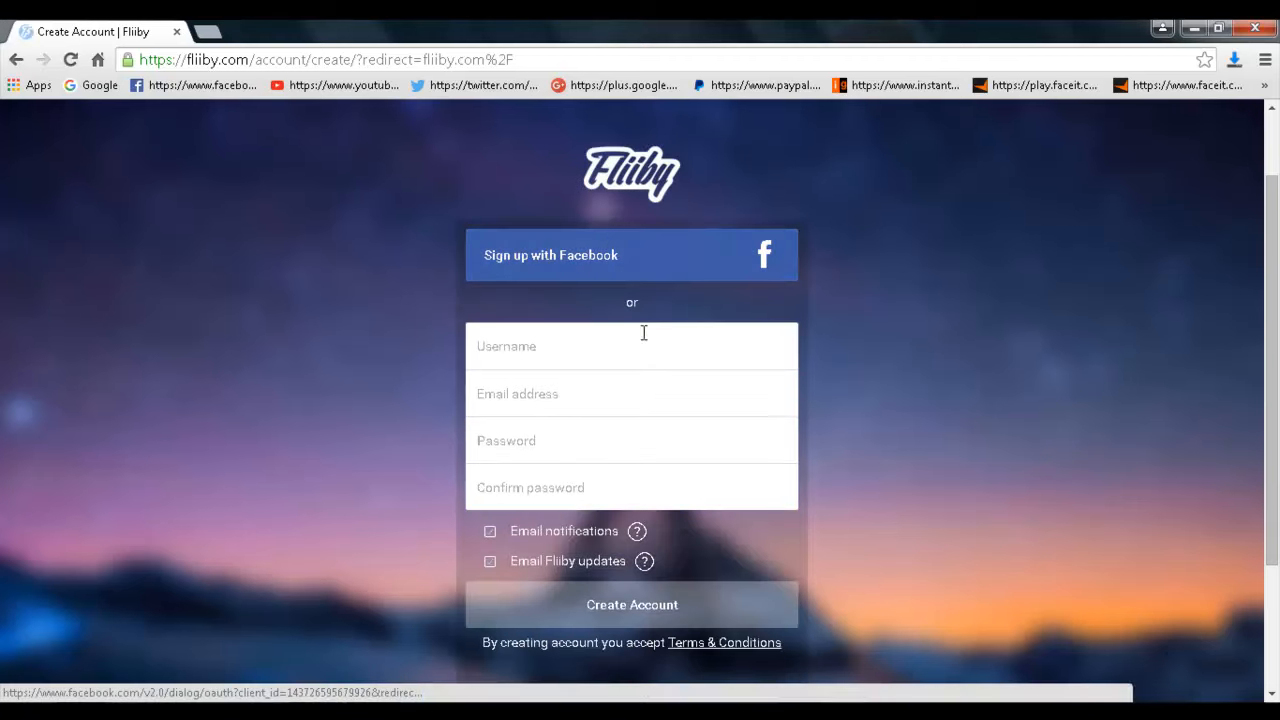
pyautogui.scroll(-1, 641, 288)
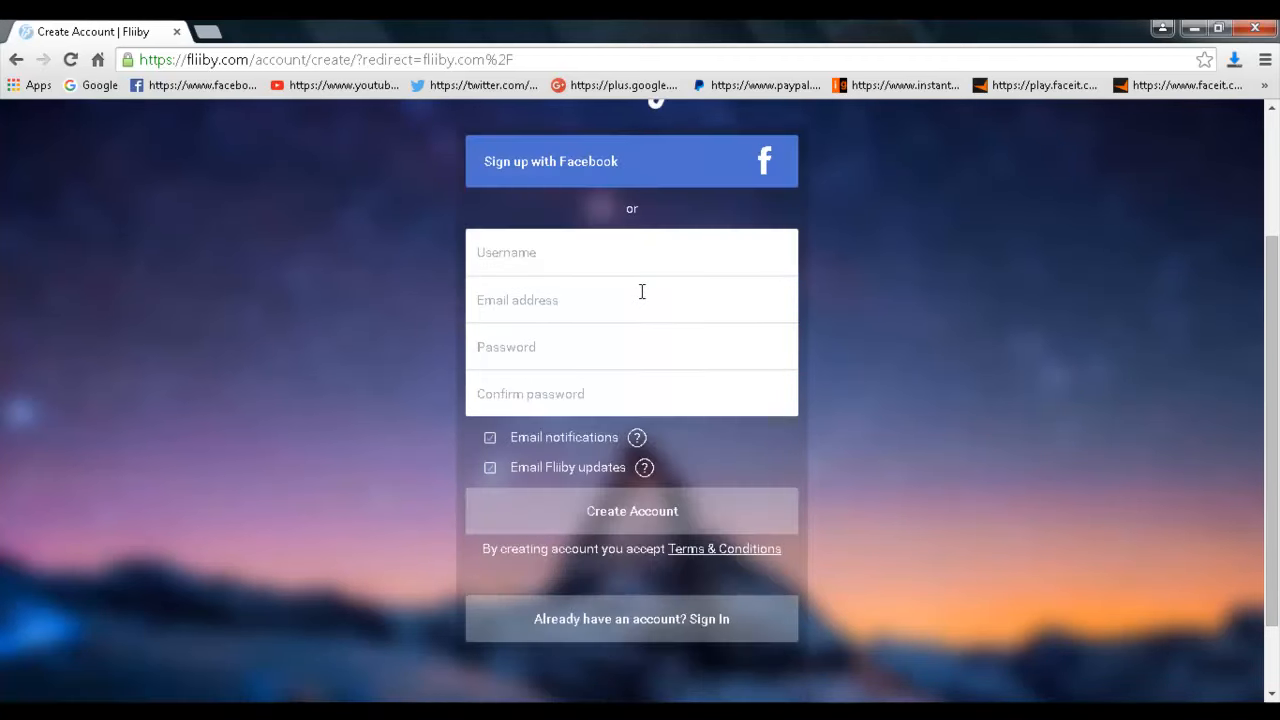
pyautogui.scroll(2, 880, 486)
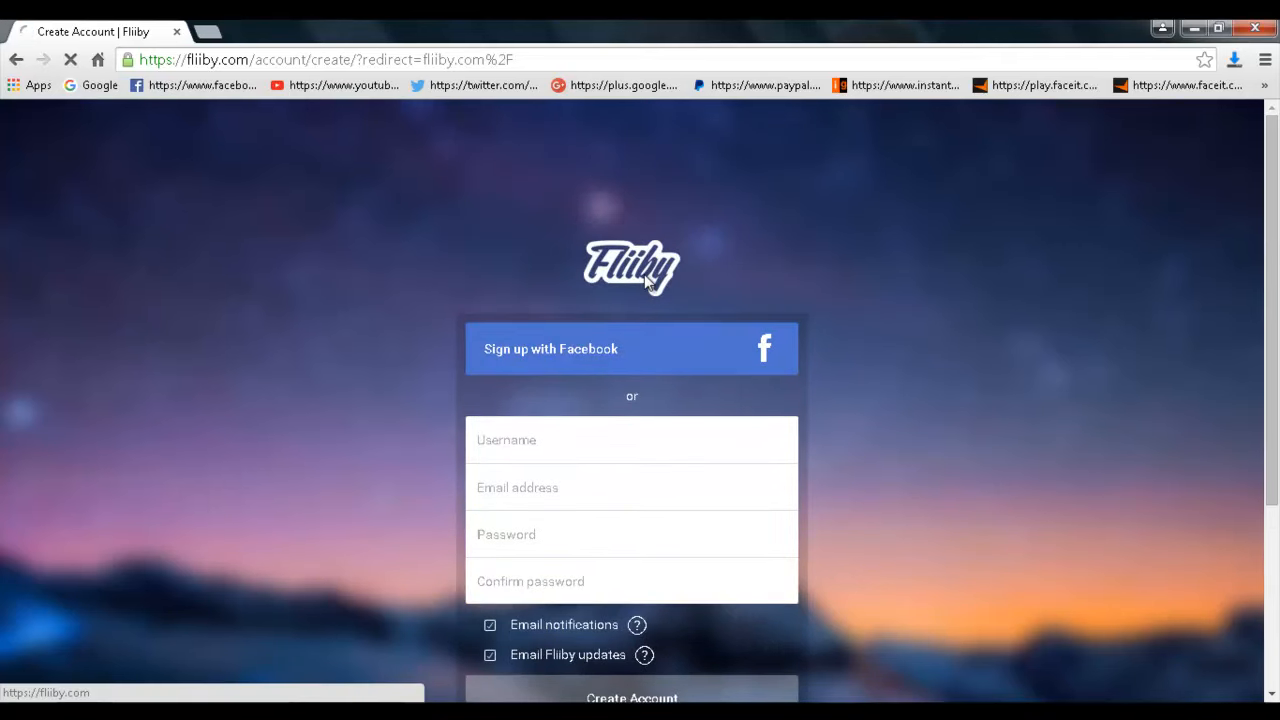
pyautogui.click(645, 283)
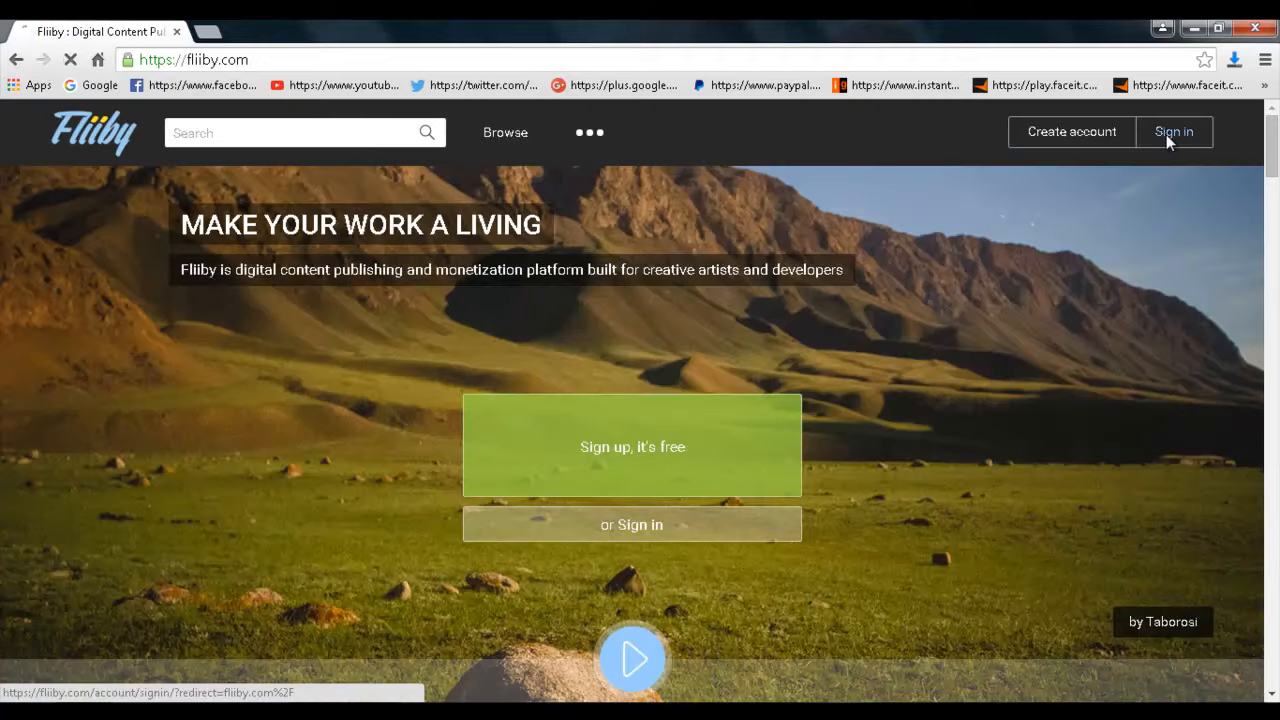
# Step: Sign in to the existing Fliiby account through Facebook
pyautogui.click(1168, 134)
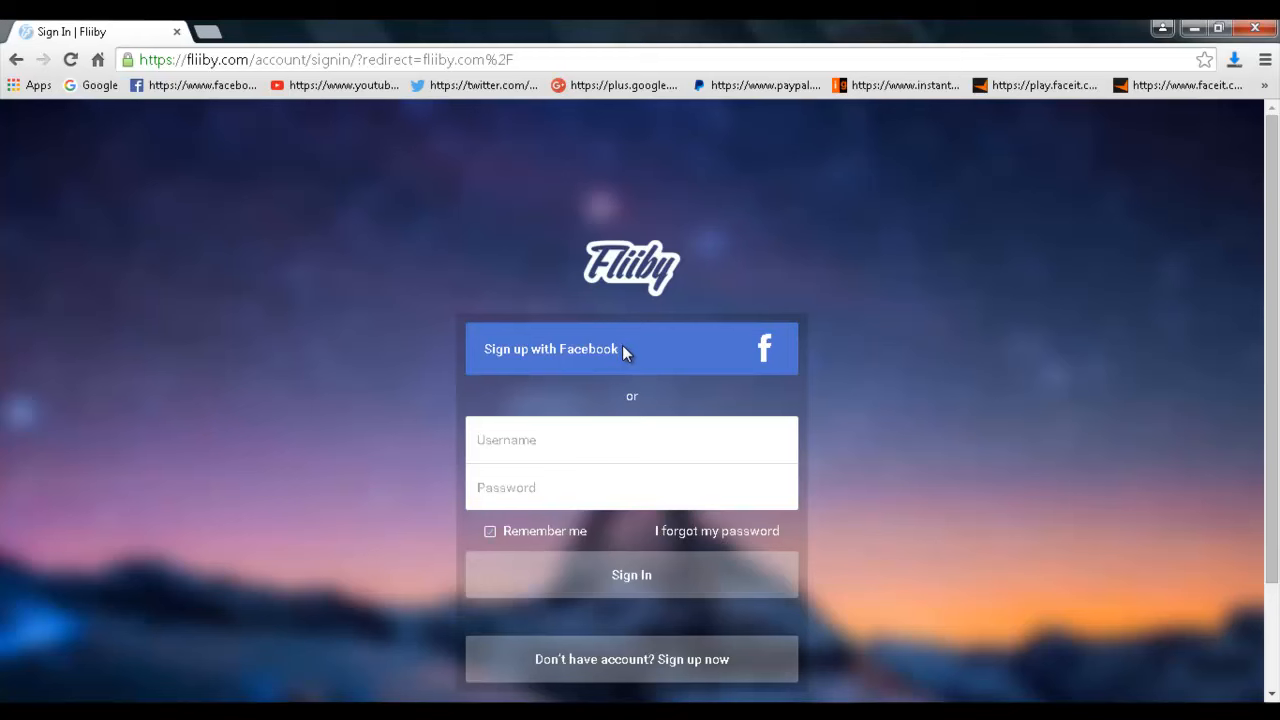
pyautogui.click(575, 440)
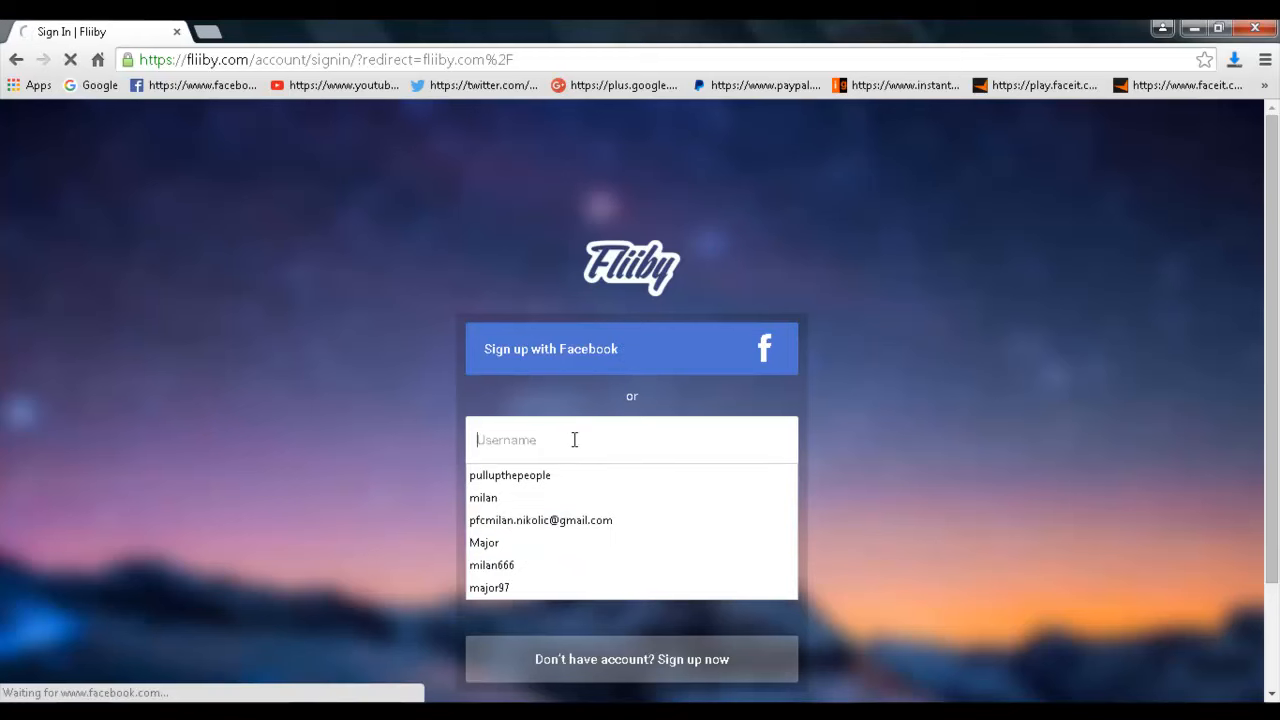
pyautogui.click(551, 565)
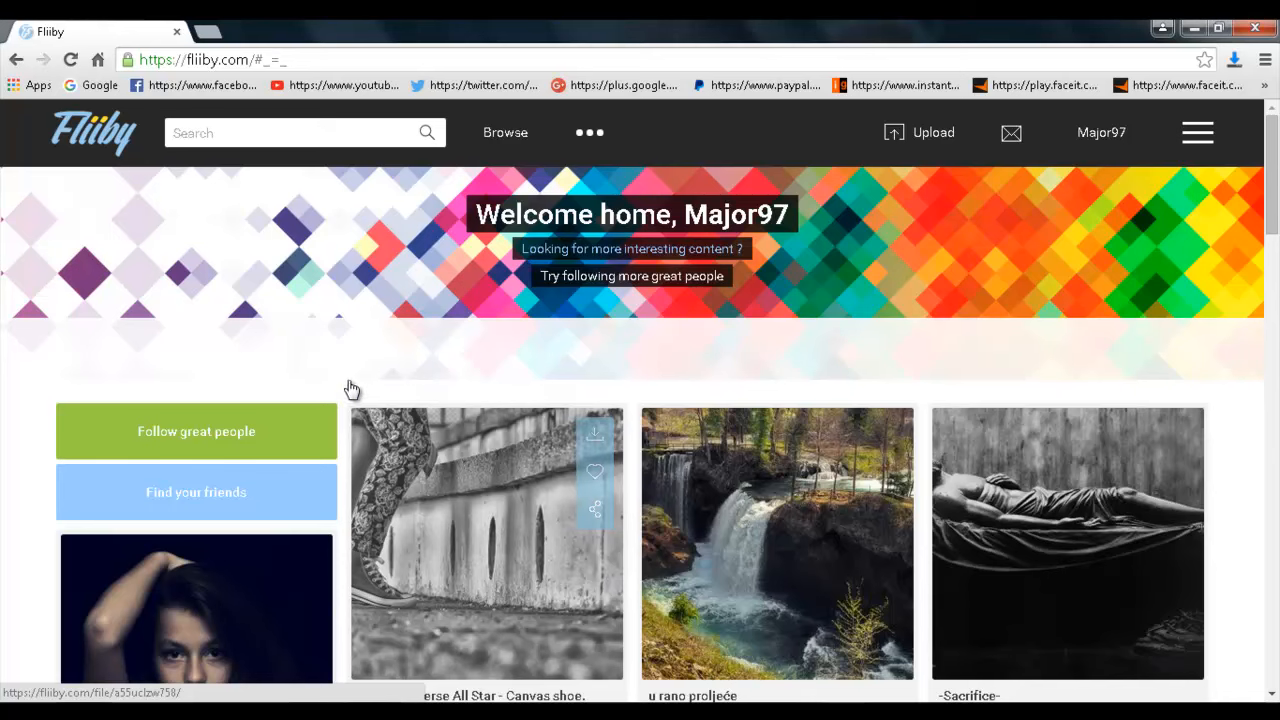
# Step: Browse the home feed and like the artwork titled "the clock"
pyautogui.scroll(-2, 350, 390)
pyautogui.scroll(-3, 368, 403)
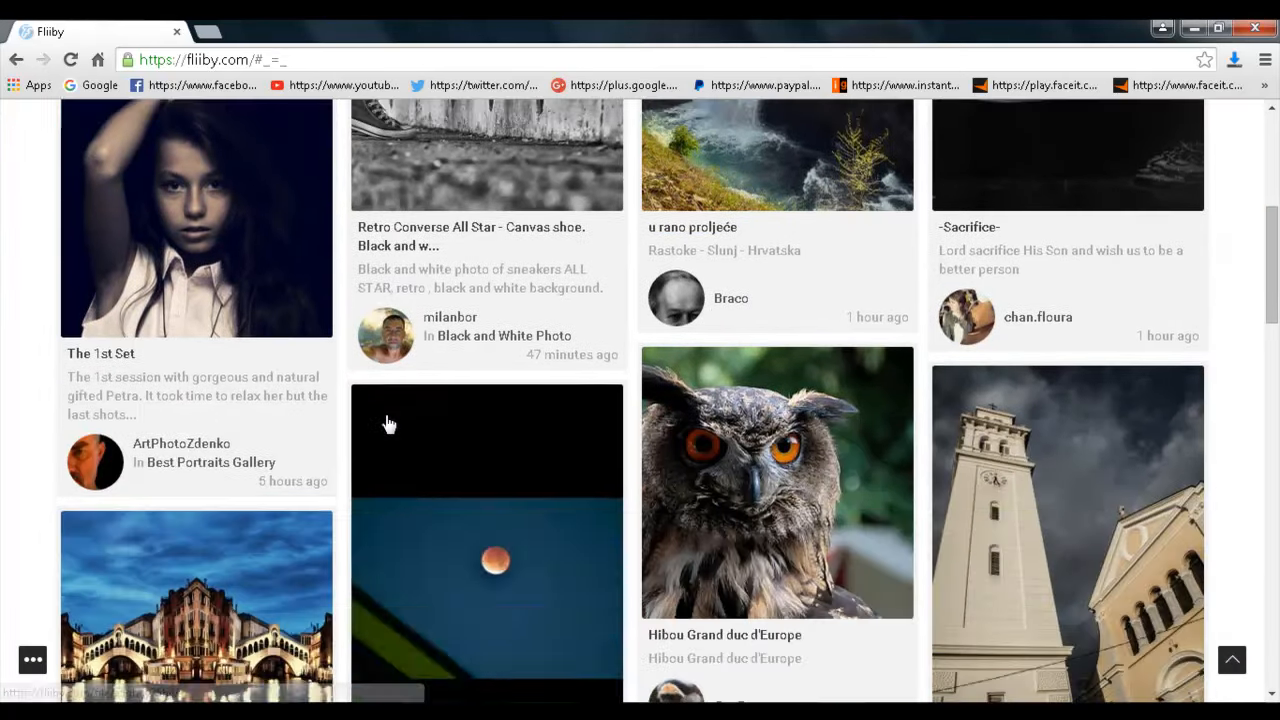
pyautogui.scroll(-1, 388, 424)
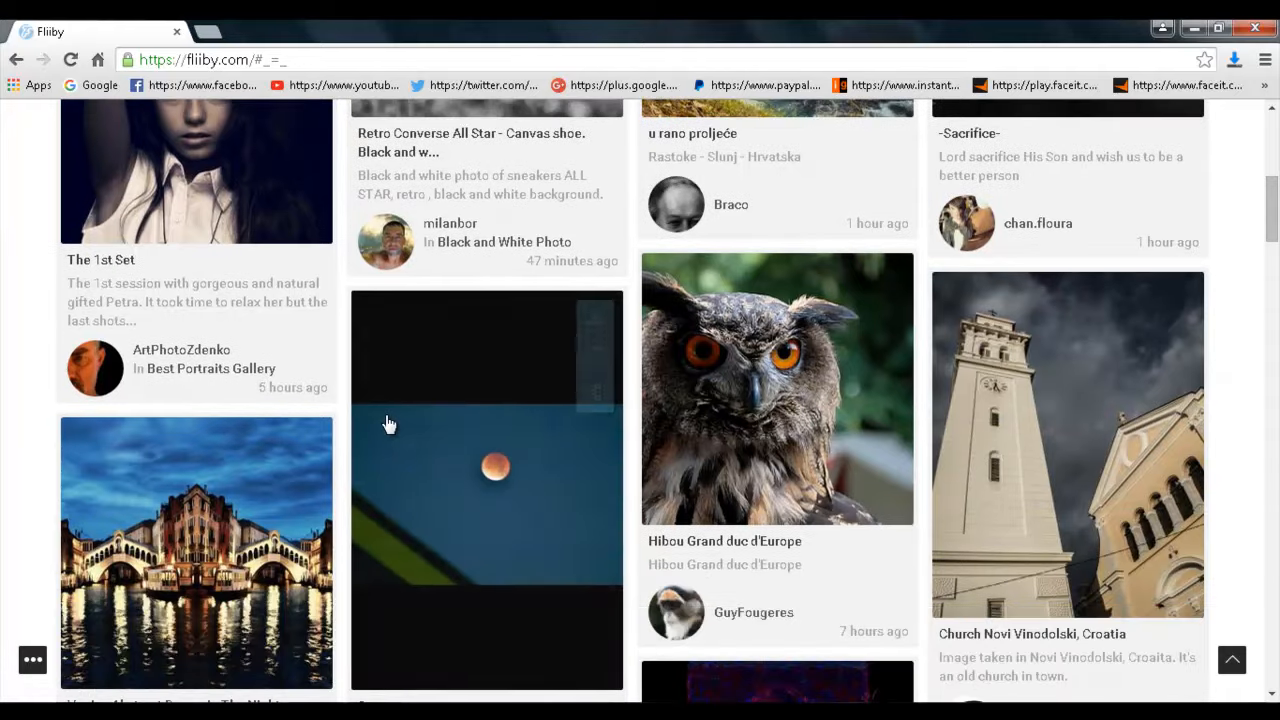
pyautogui.scroll(-2, 403, 426)
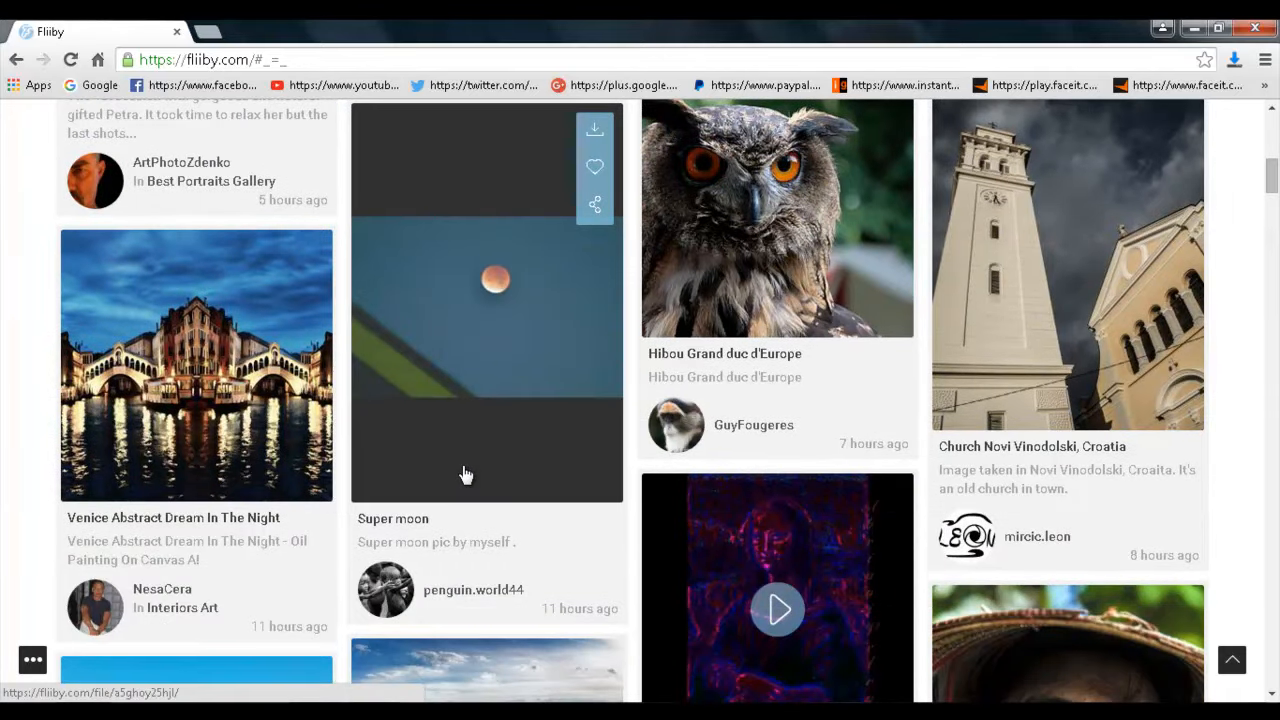
pyautogui.scroll(-1, 465, 475)
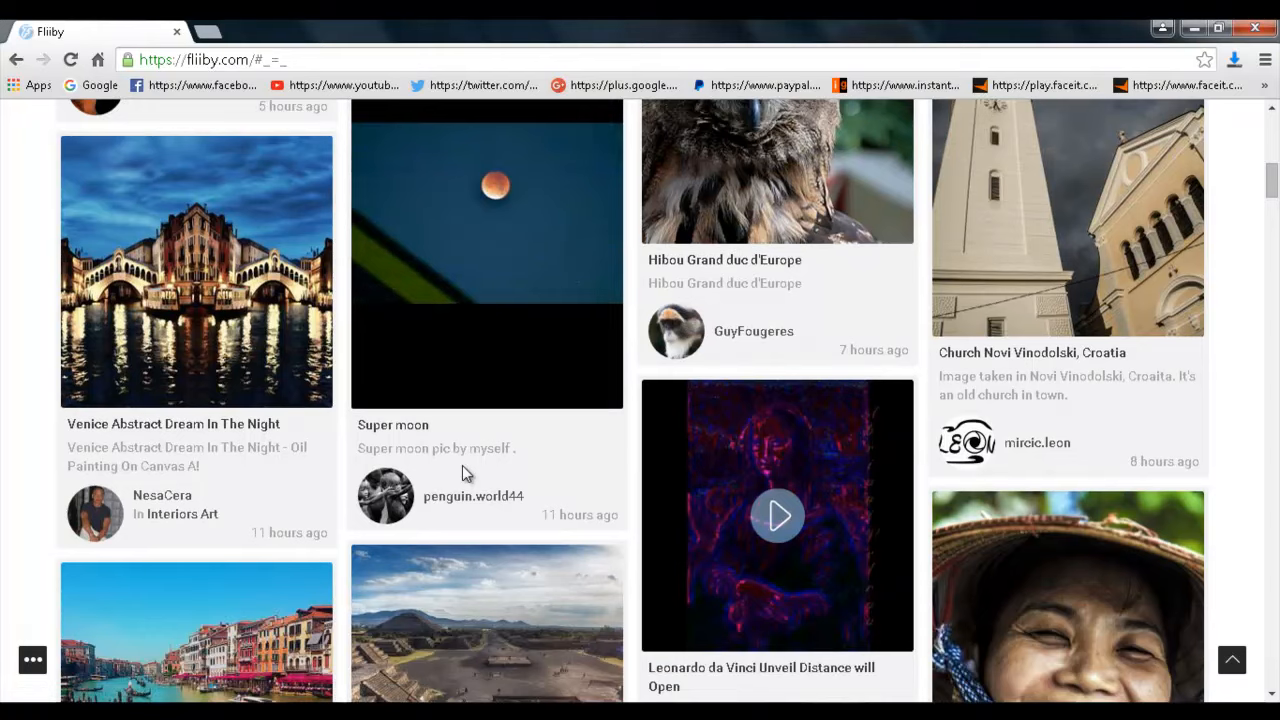
pyautogui.scroll(-4, 463, 467)
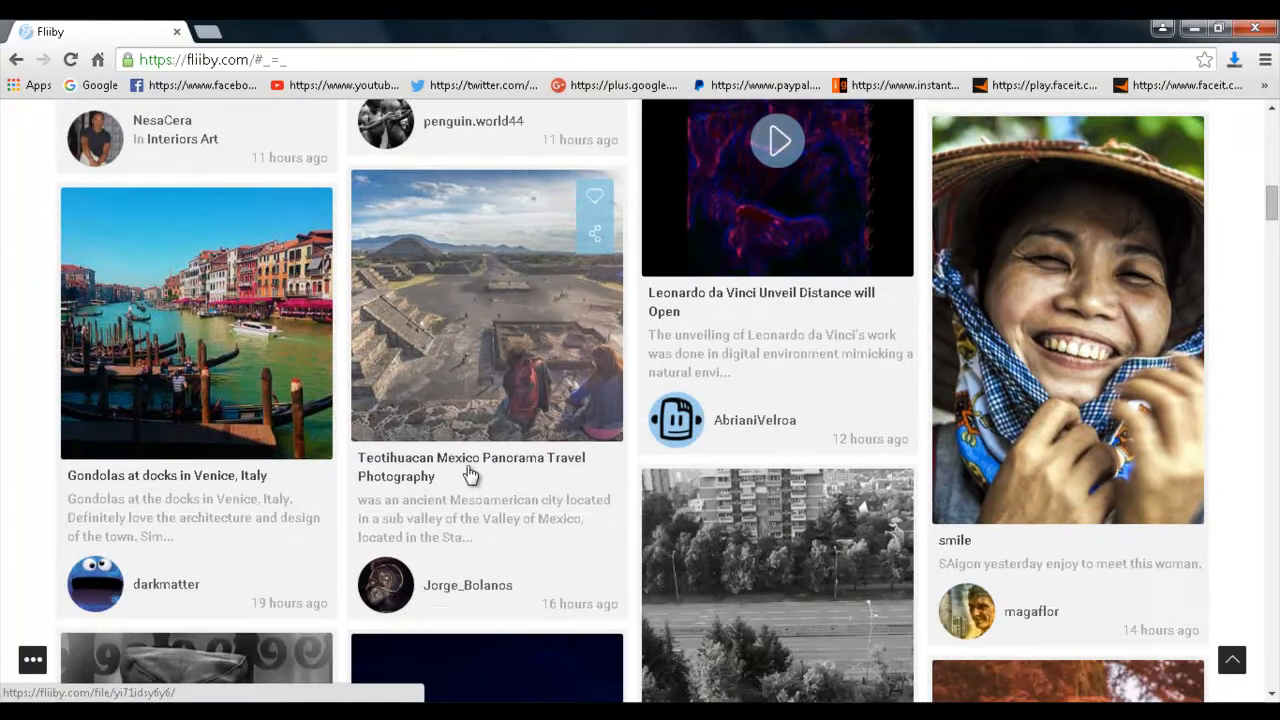
pyautogui.scroll(-3, 768, 549)
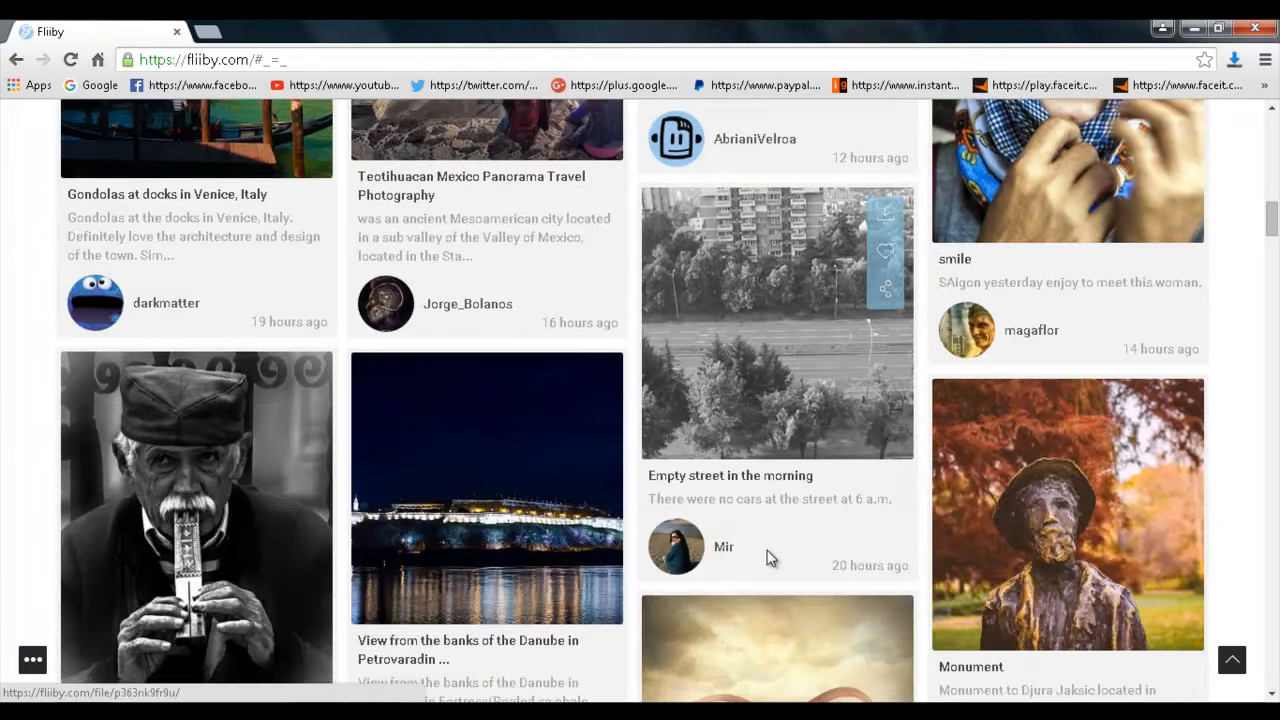
pyautogui.scroll(-1, 760, 562)
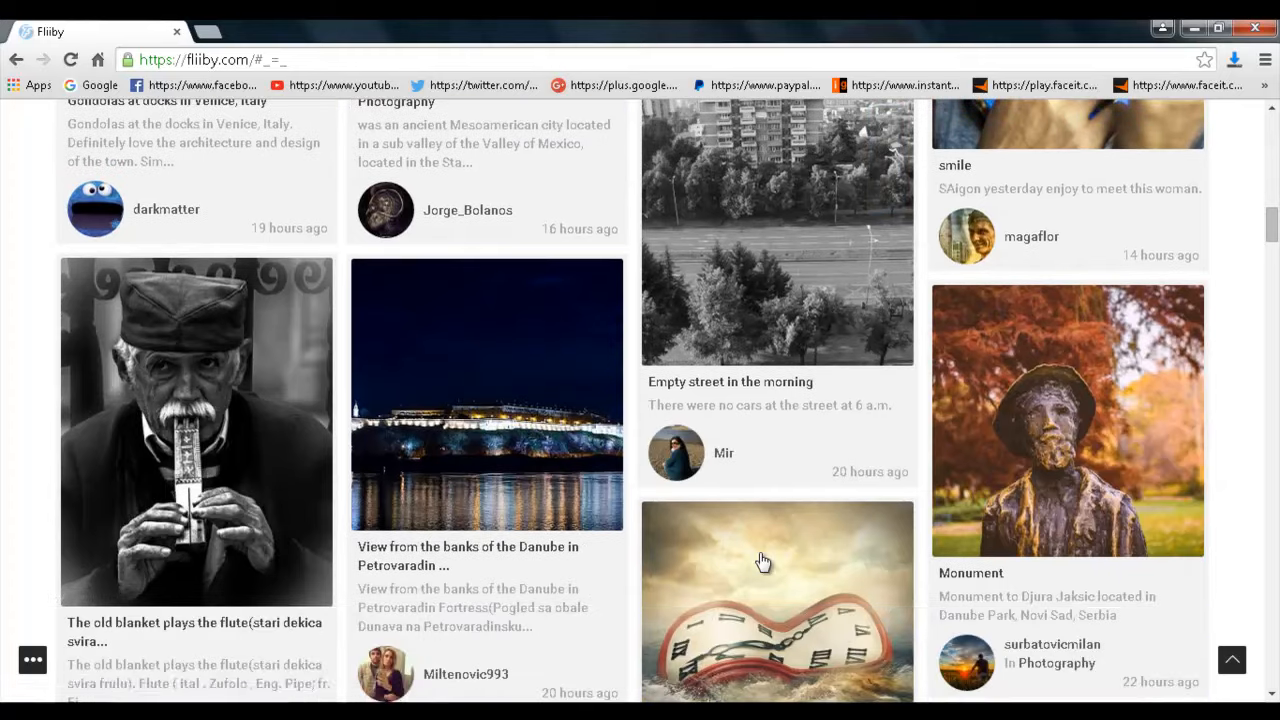
pyautogui.scroll(-1, 760, 562)
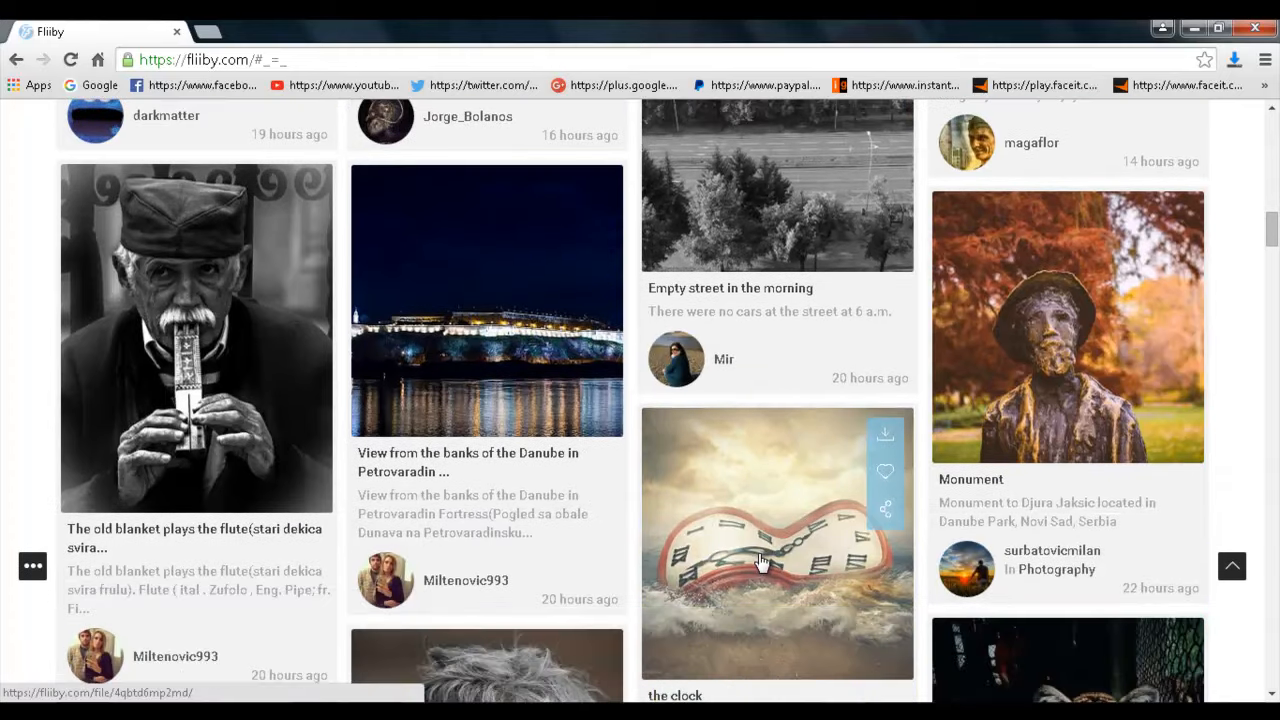
pyautogui.click(885, 472)
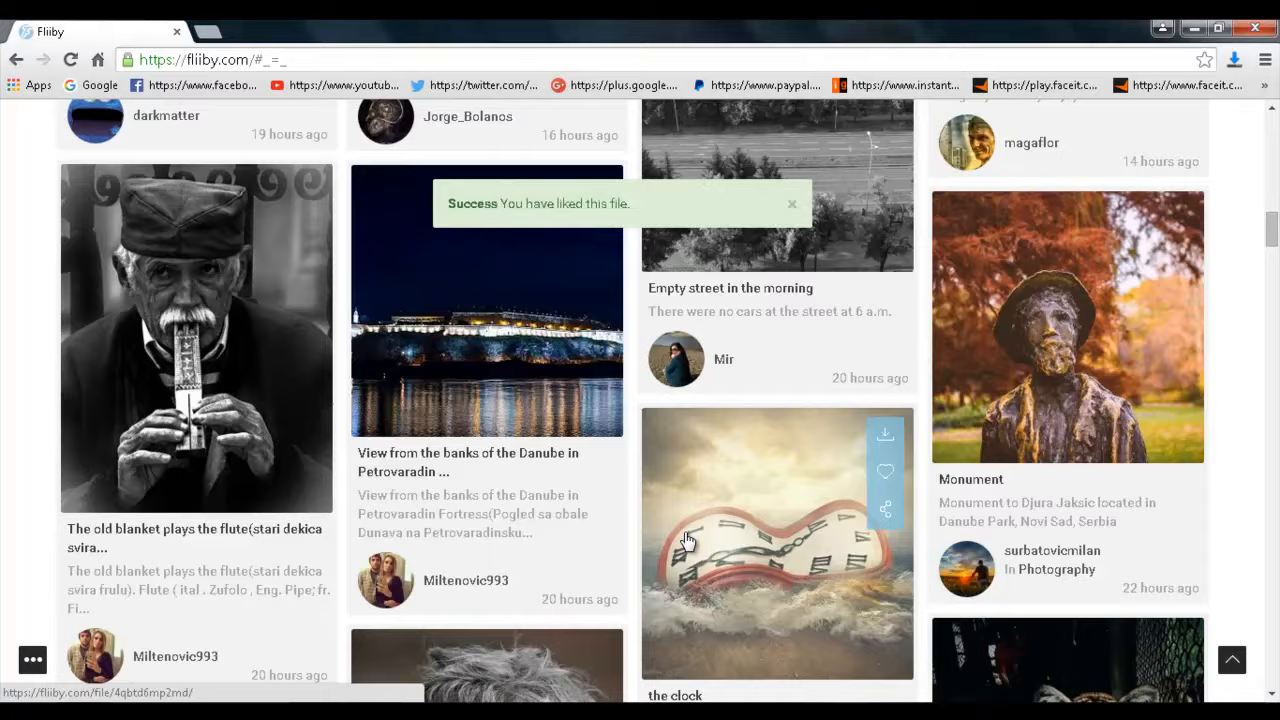
# Step: Look through a few more posts in the home feed, and open the signed-in account's own profile page
pyautogui.scroll(-2, 686, 540)
pyautogui.scroll(-3, 686, 532)
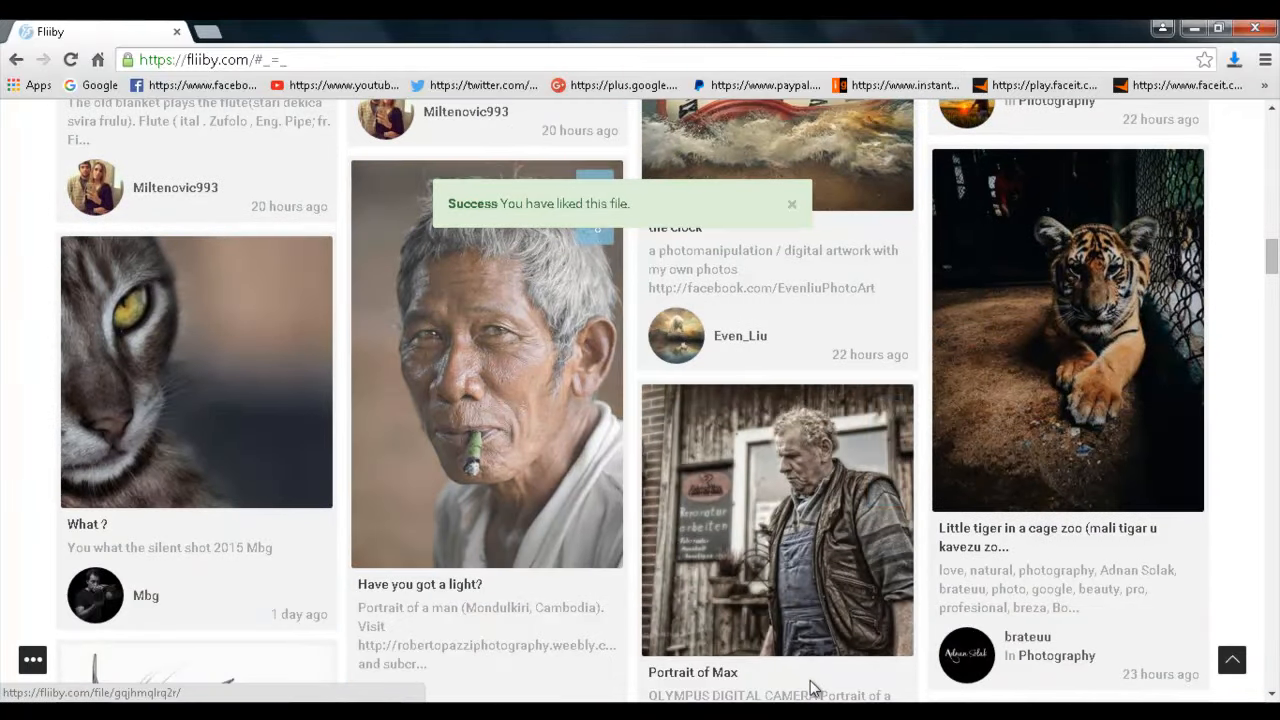
pyautogui.scroll(9, 818, 690)
pyautogui.scroll(15, 826, 695)
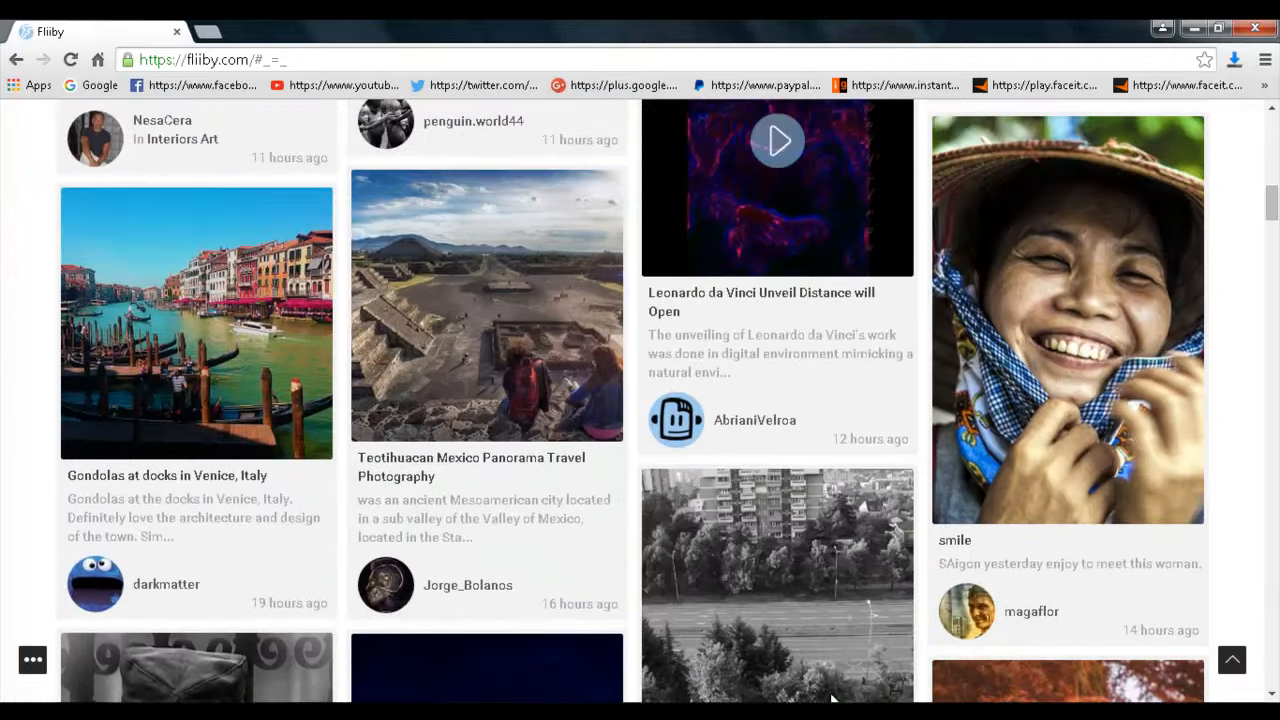
pyautogui.scroll(1, 832, 697)
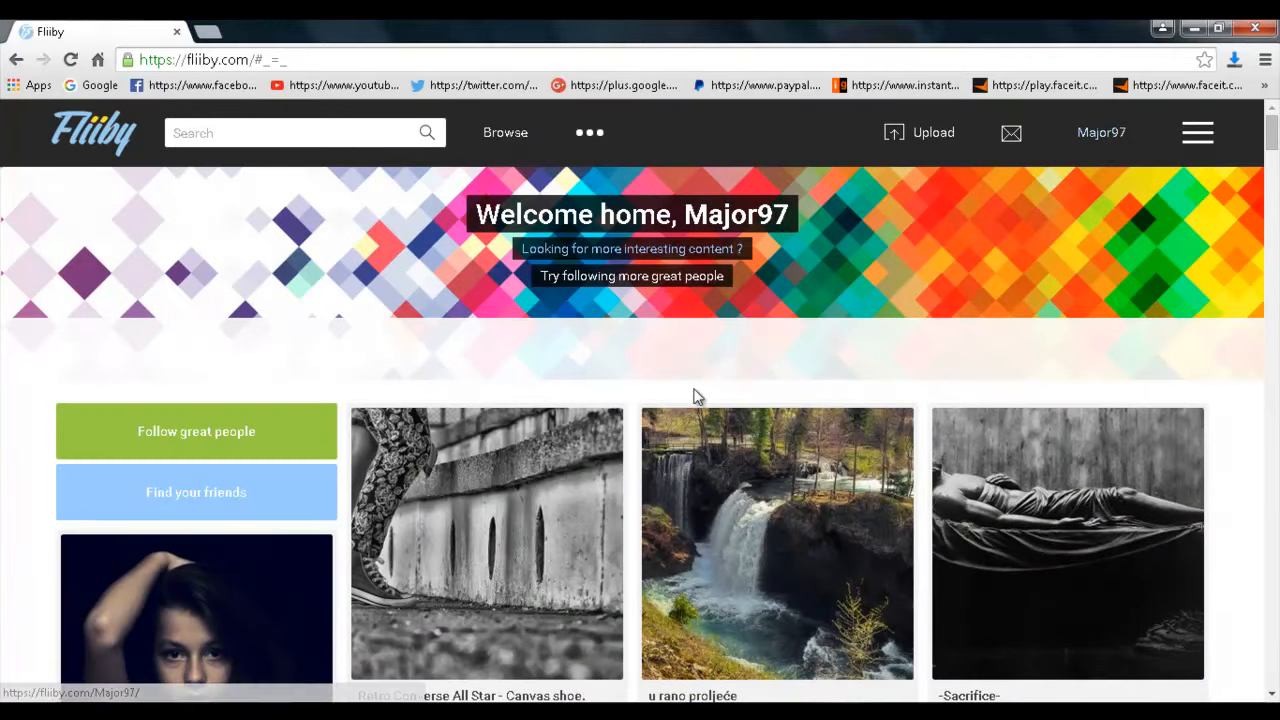
pyautogui.click(1114, 136)
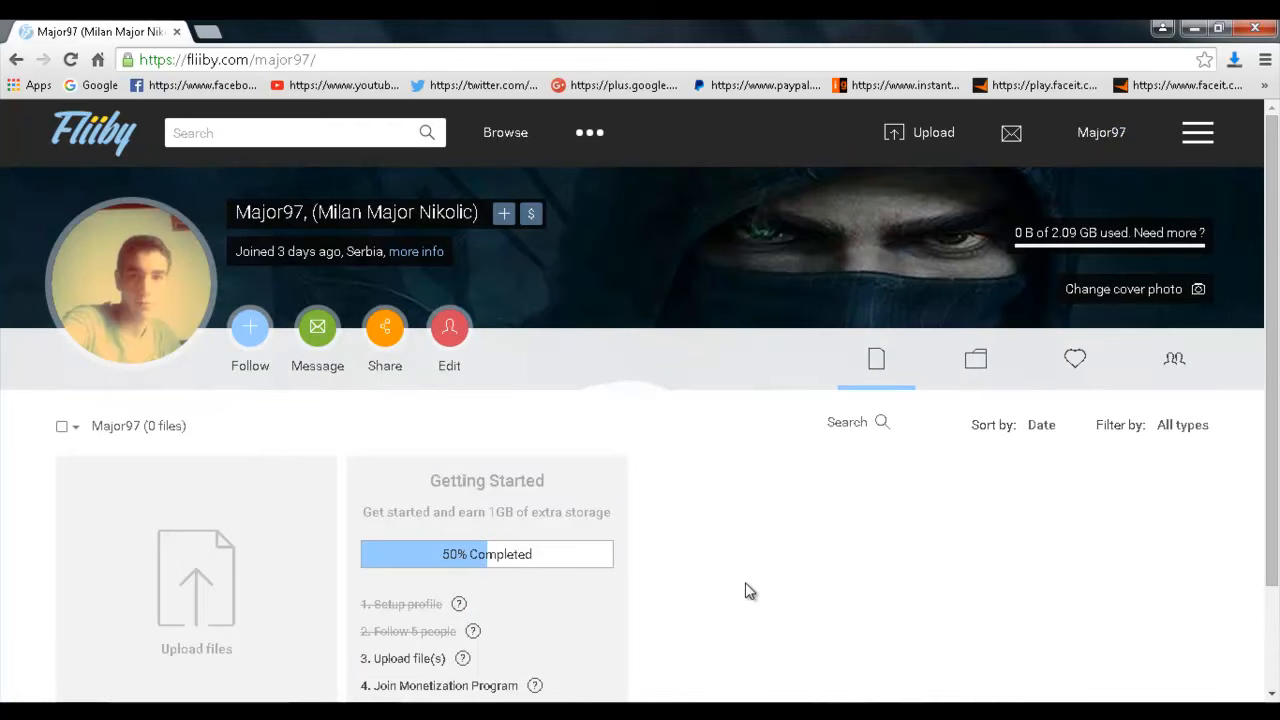
# Step: Review the Getting Started checklist on the profile page and open the Monetization Program page
pyautogui.scroll(-1, 543, 529)
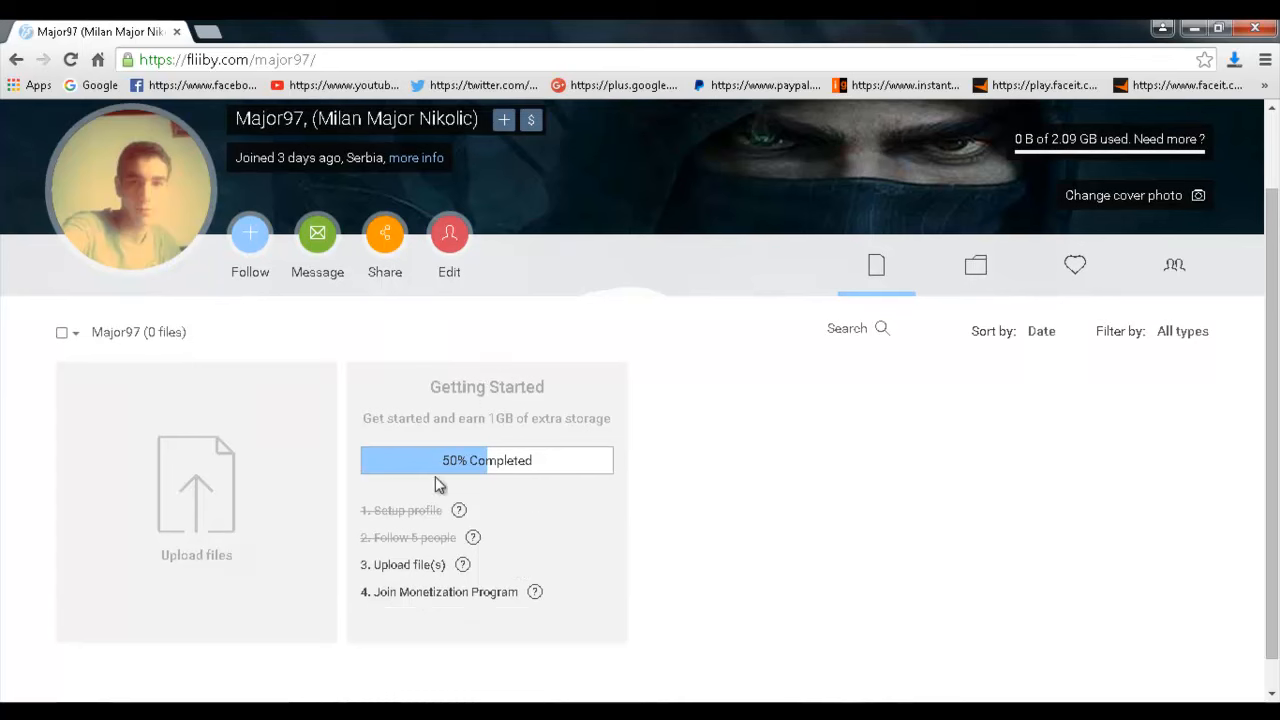
pyautogui.scroll(2, 650, 420)
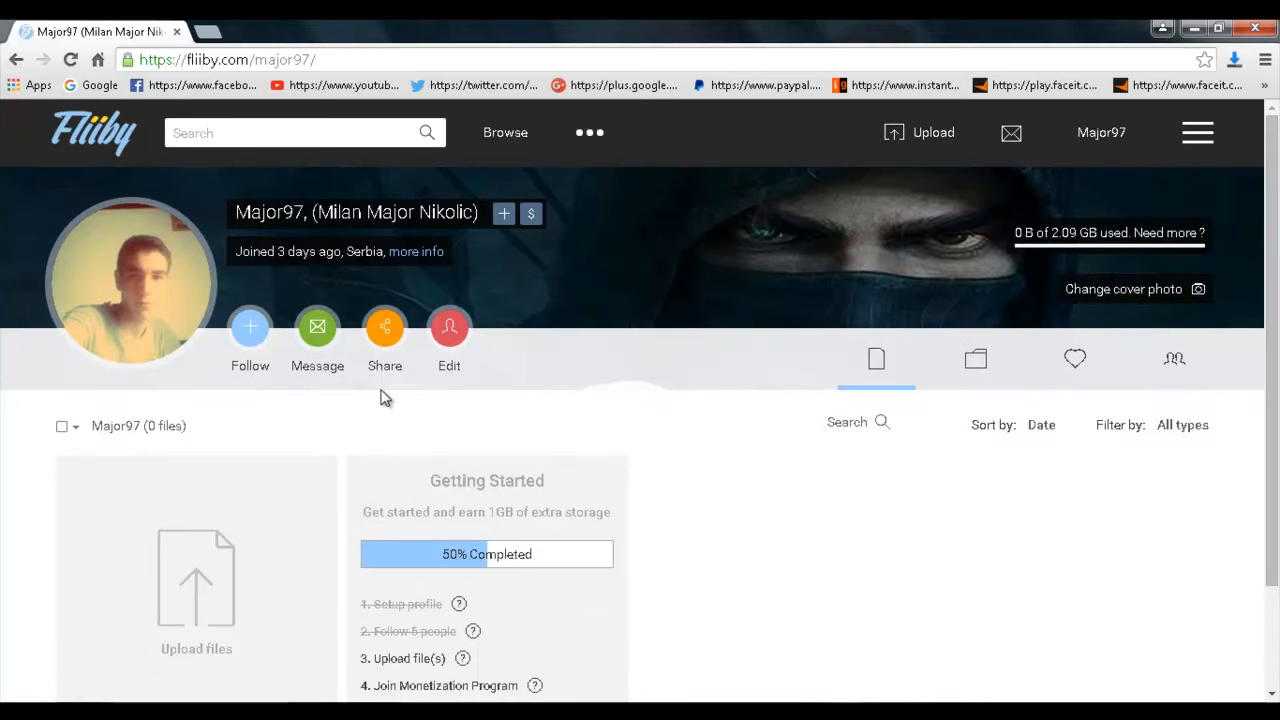
pyautogui.scroll(-2, 420, 514)
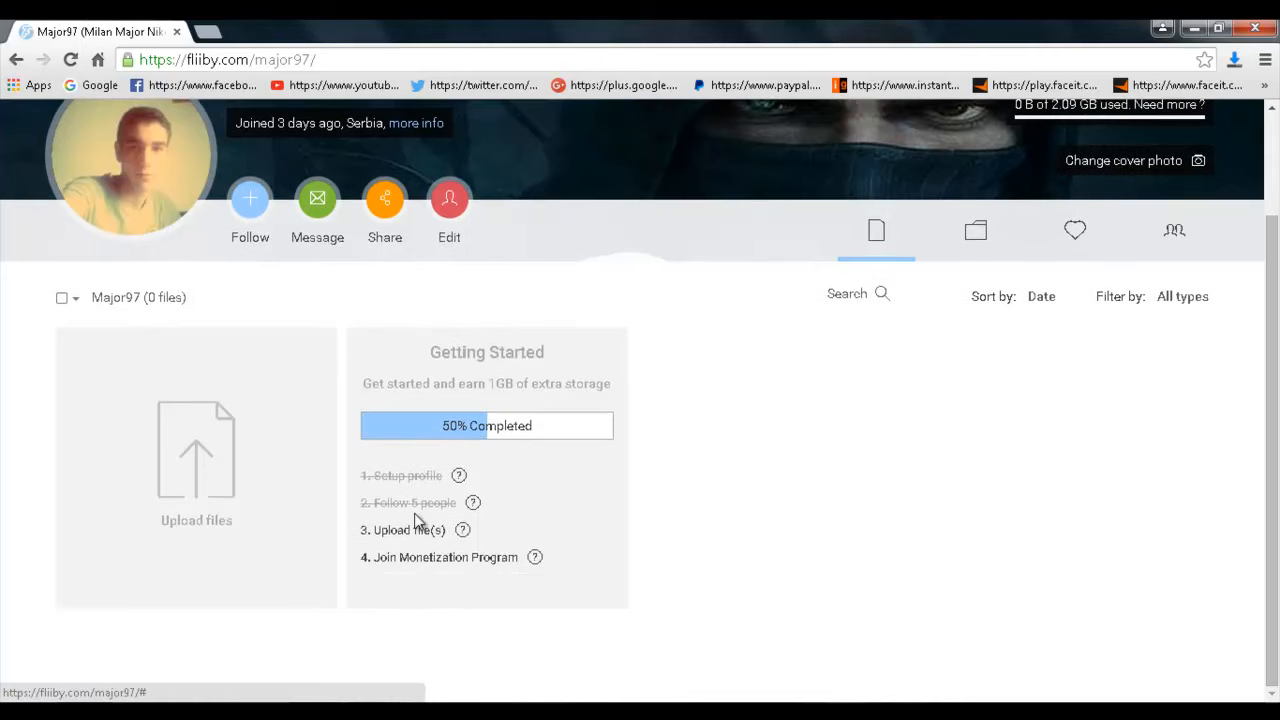
pyautogui.moveTo(481, 505)
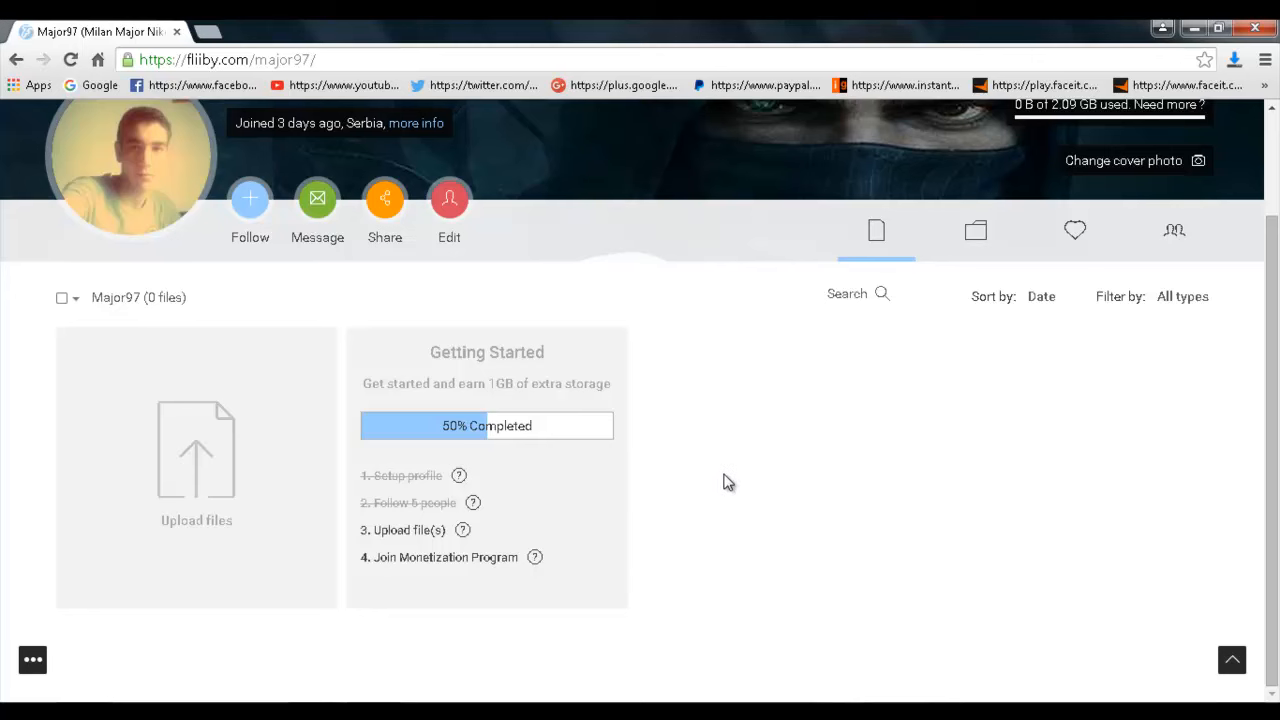
pyautogui.scroll(2, 727, 482)
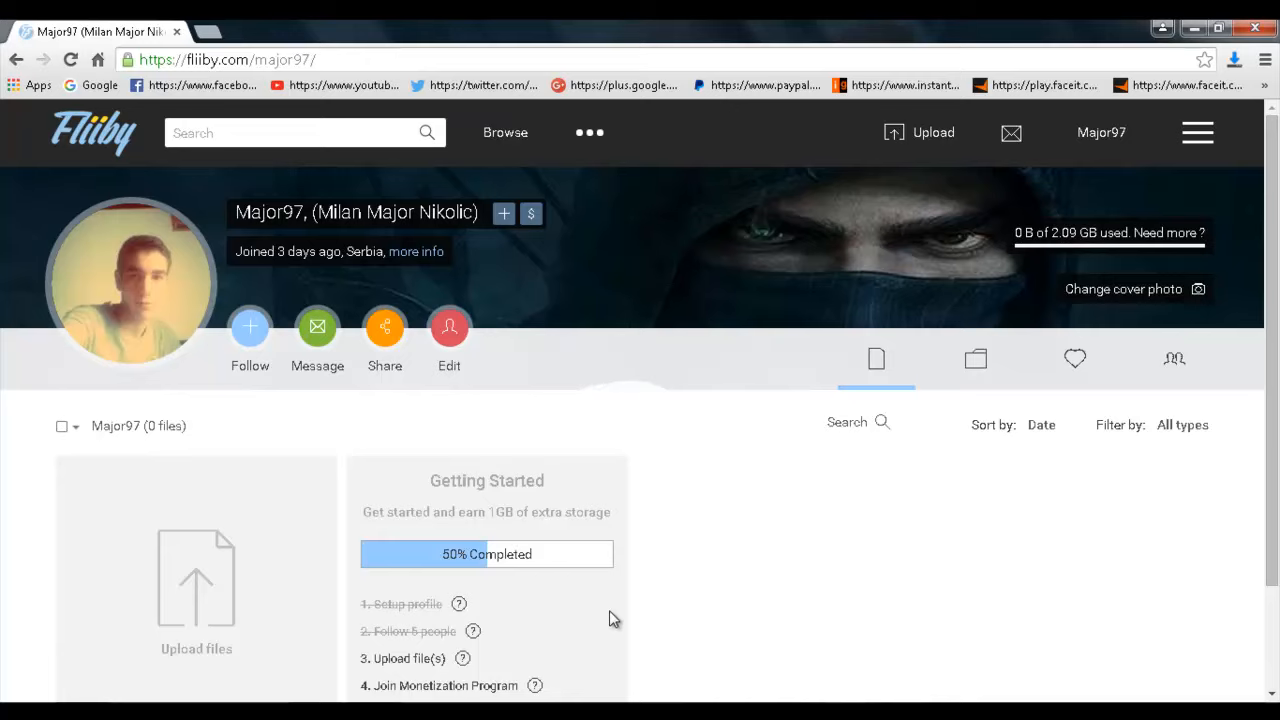
pyautogui.scroll(-1, 610, 610)
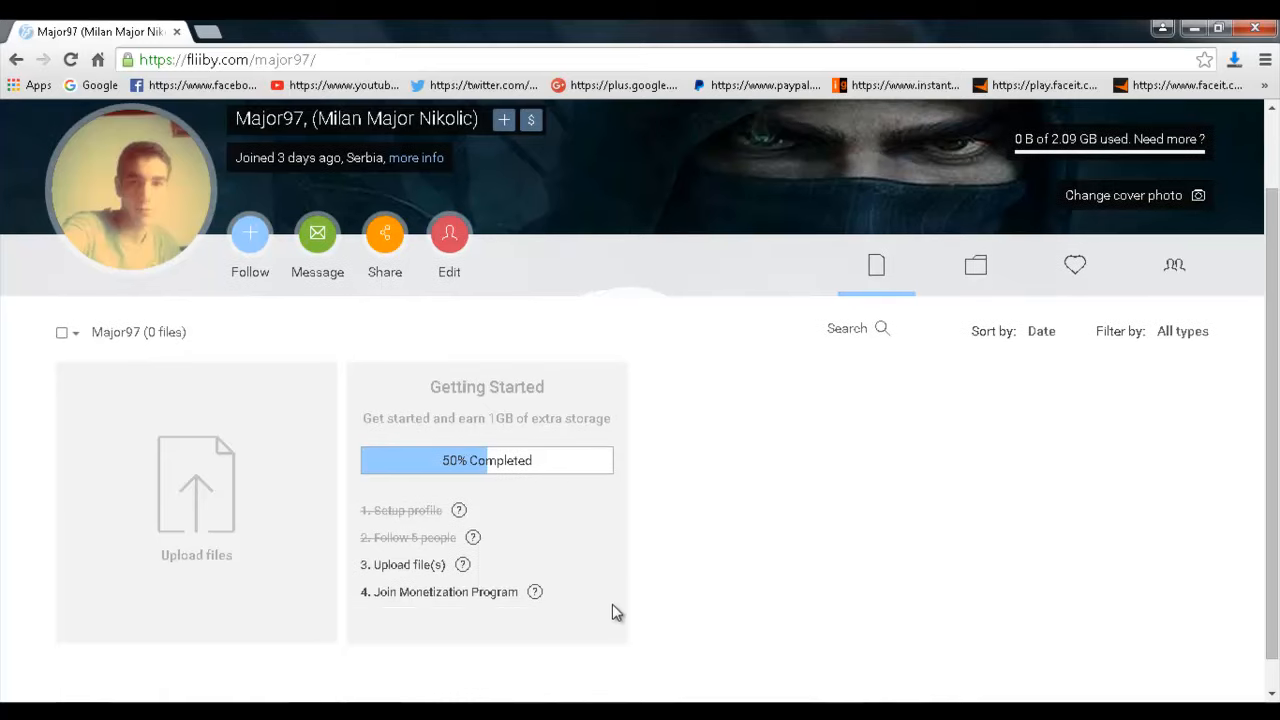
pyautogui.click(535, 597)
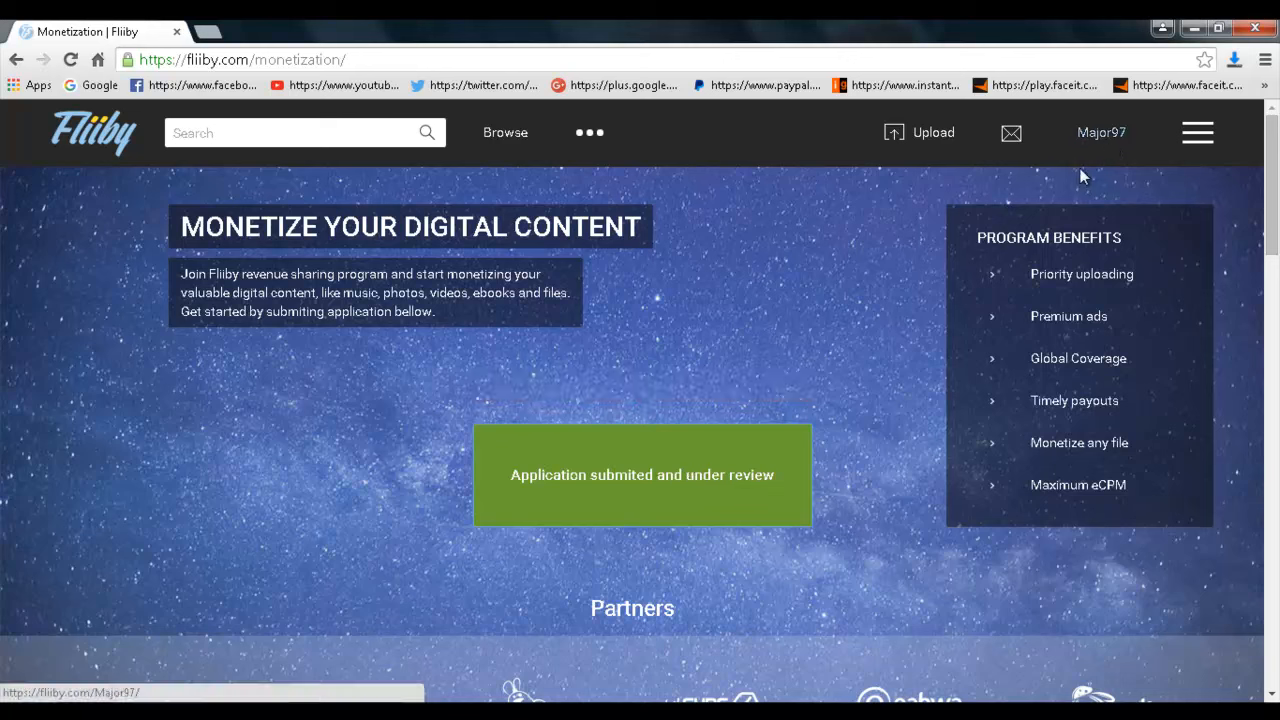
# Step: Open the Referrals page and highlight the account's personal referral URL
pyautogui.click(1198, 134)
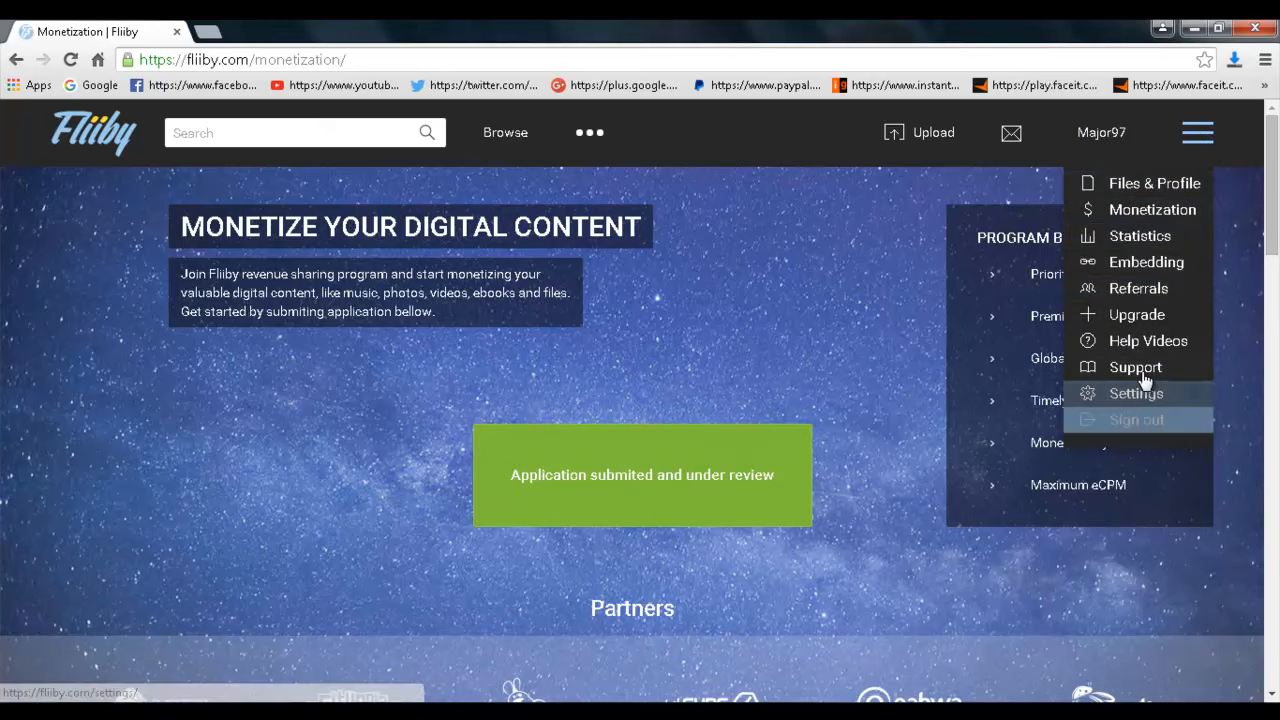
pyautogui.click(1142, 291)
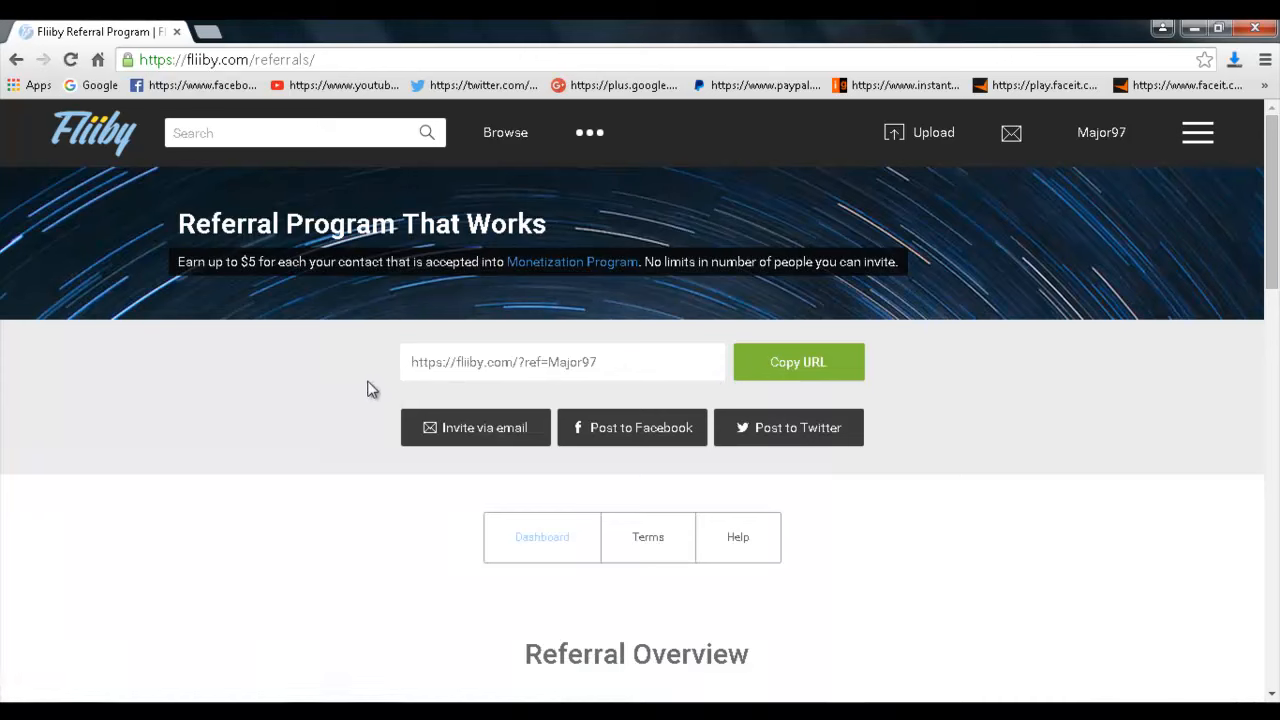
pyautogui.click(550, 362)
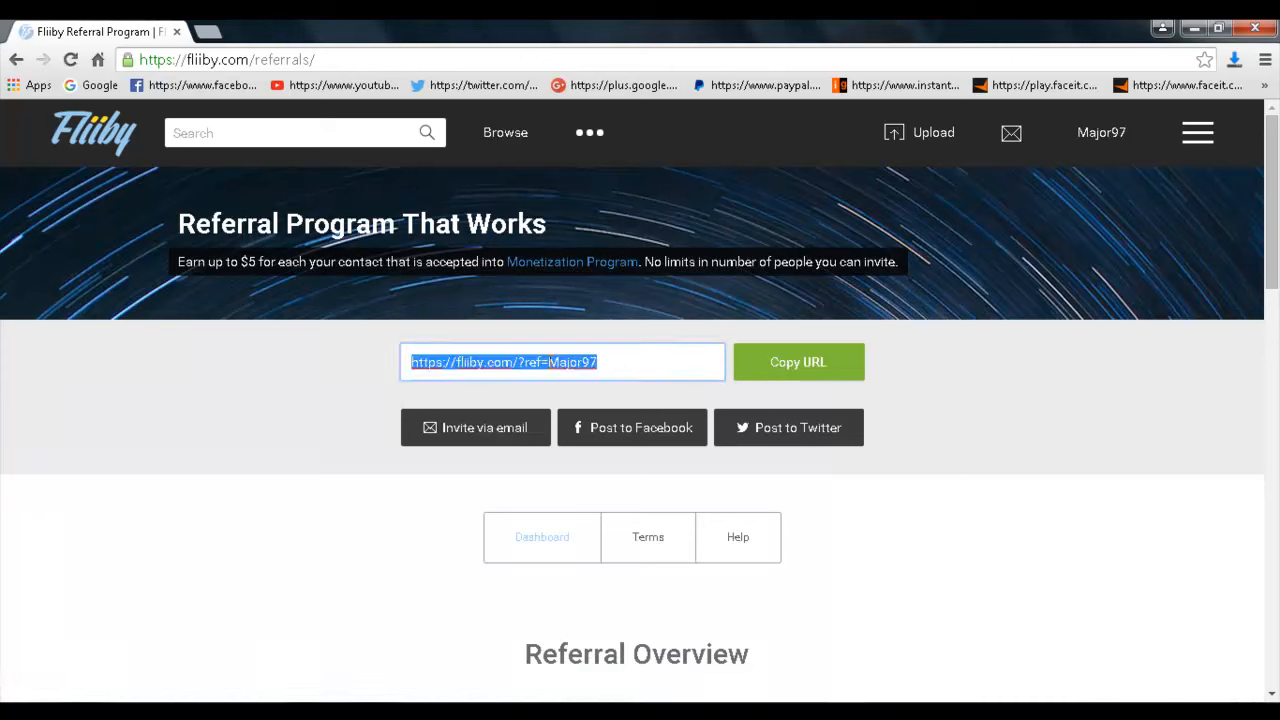
pyautogui.click(258, 346)
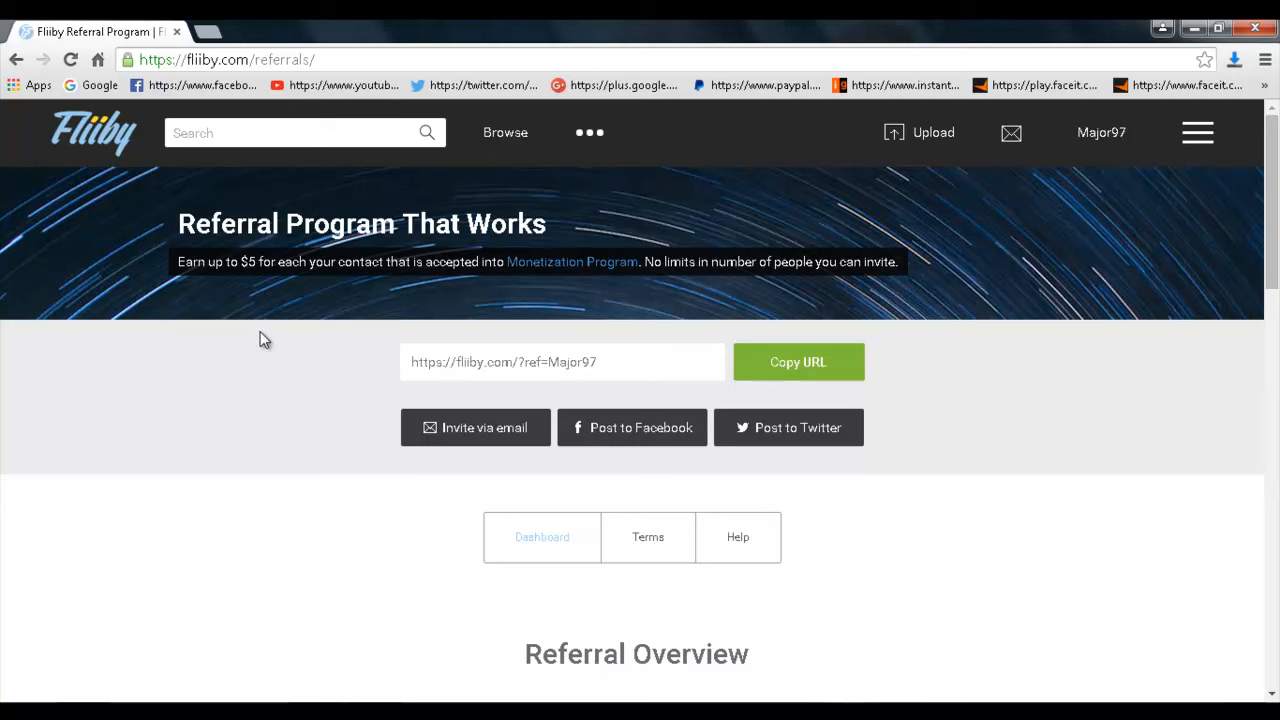
pyautogui.click(528, 368)
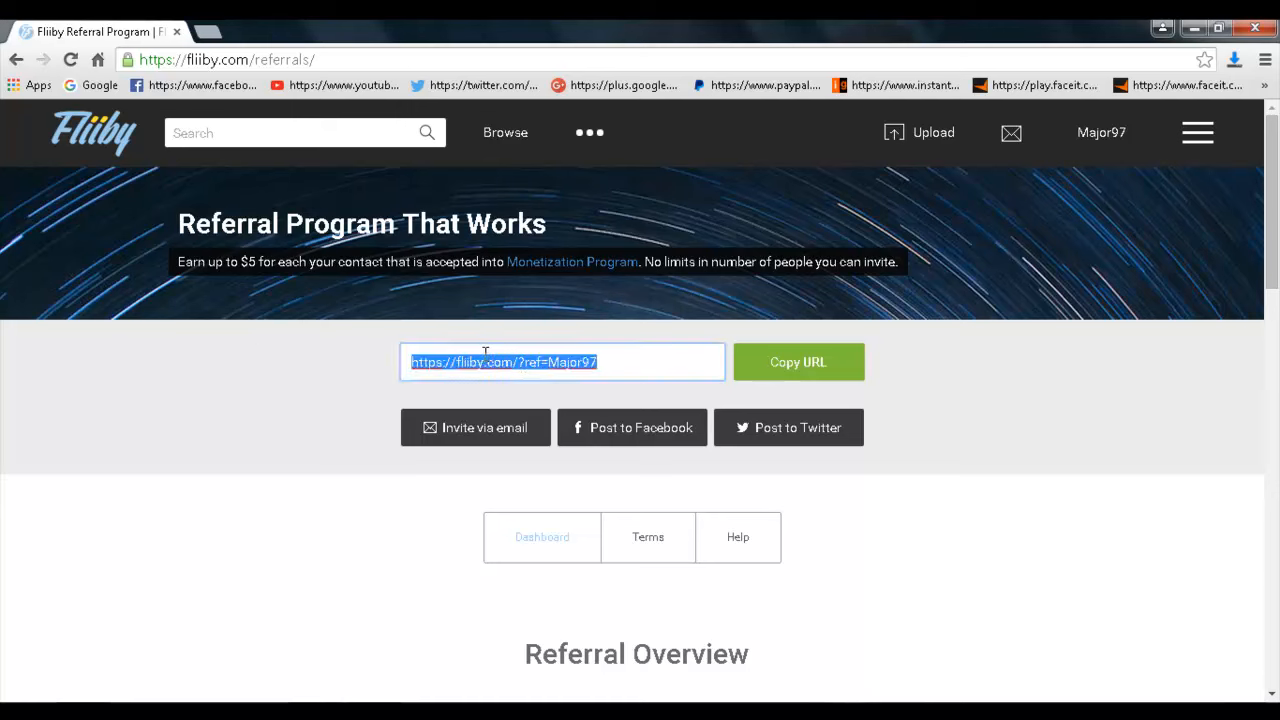
pyautogui.click(432, 361)
pyautogui.click(597, 362)
pyautogui.click(1179, 383)
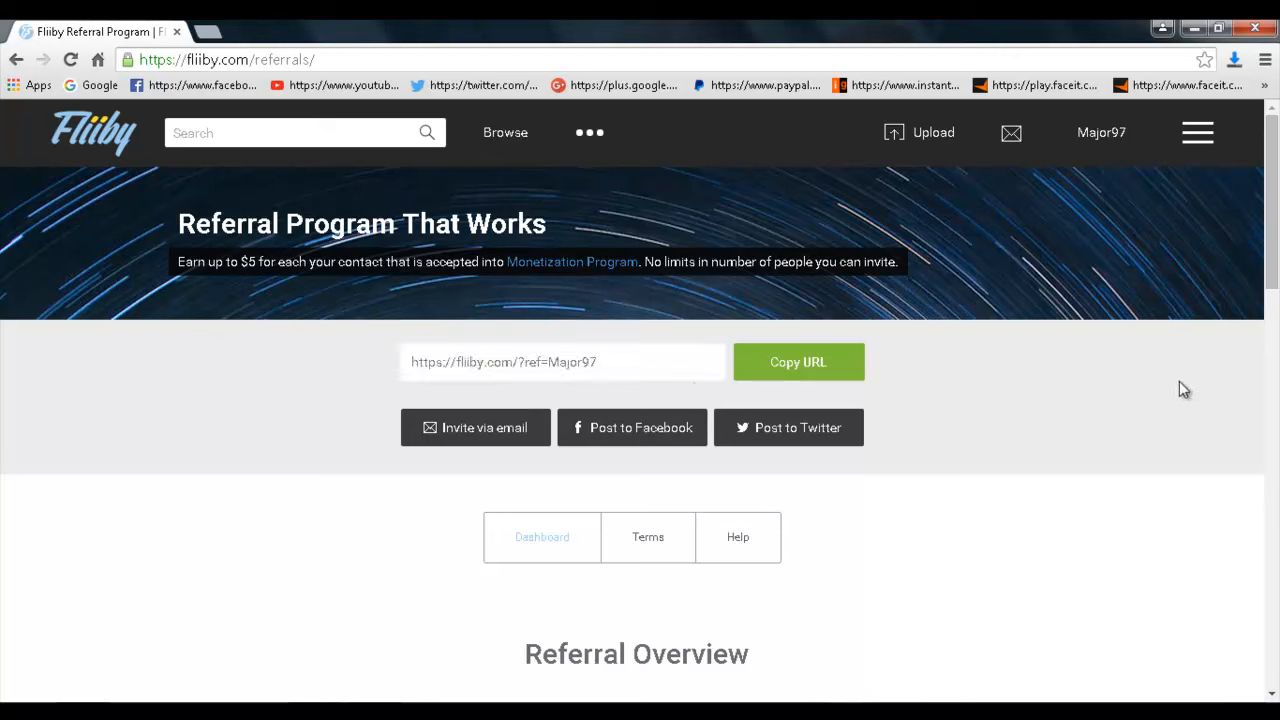
# Step: Return from the referral program to the account's profile page
pyautogui.click(1106, 132)
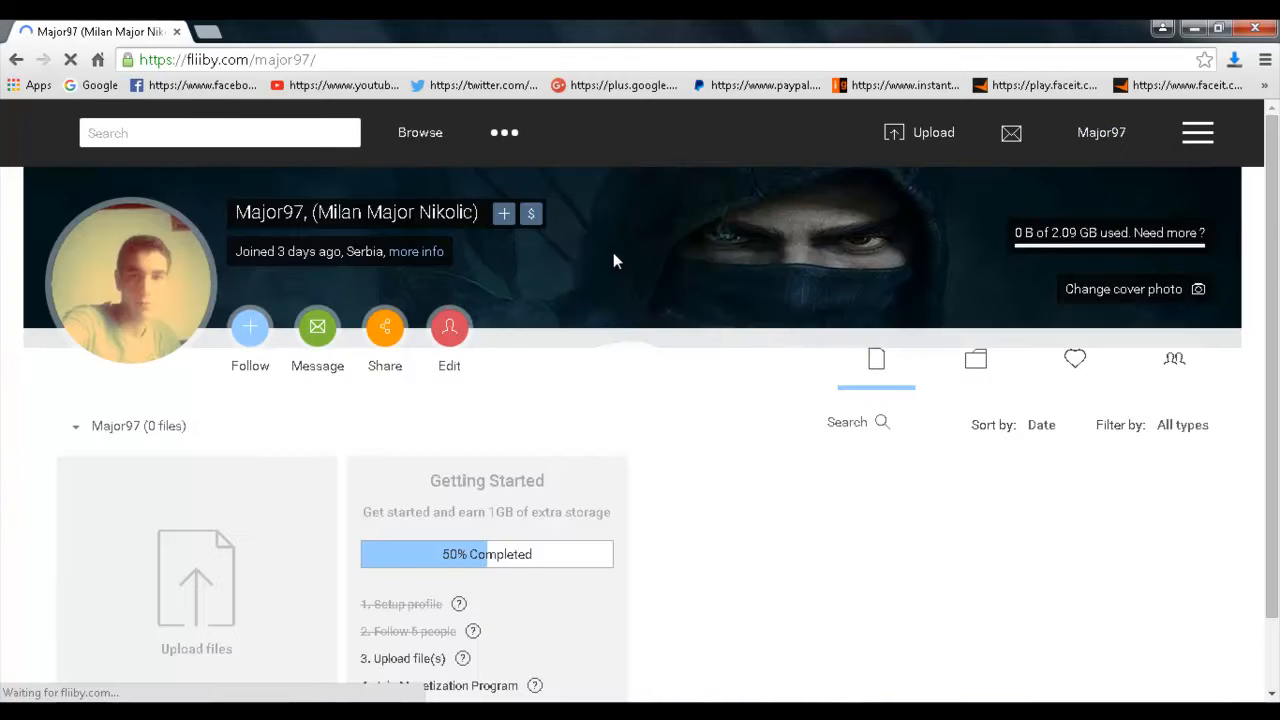
# Step: Open the file upload page from the profile and view the available destination folders
pyautogui.scroll(-1, 538, 281)
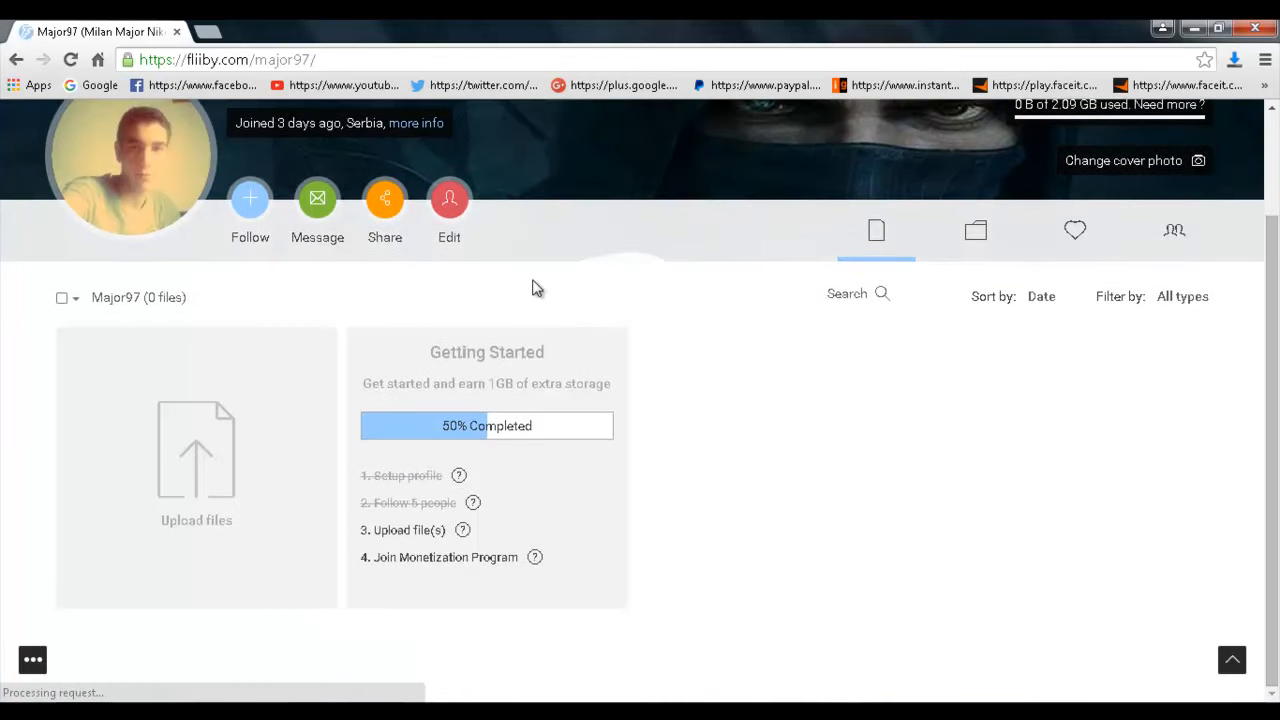
pyautogui.click(196, 453)
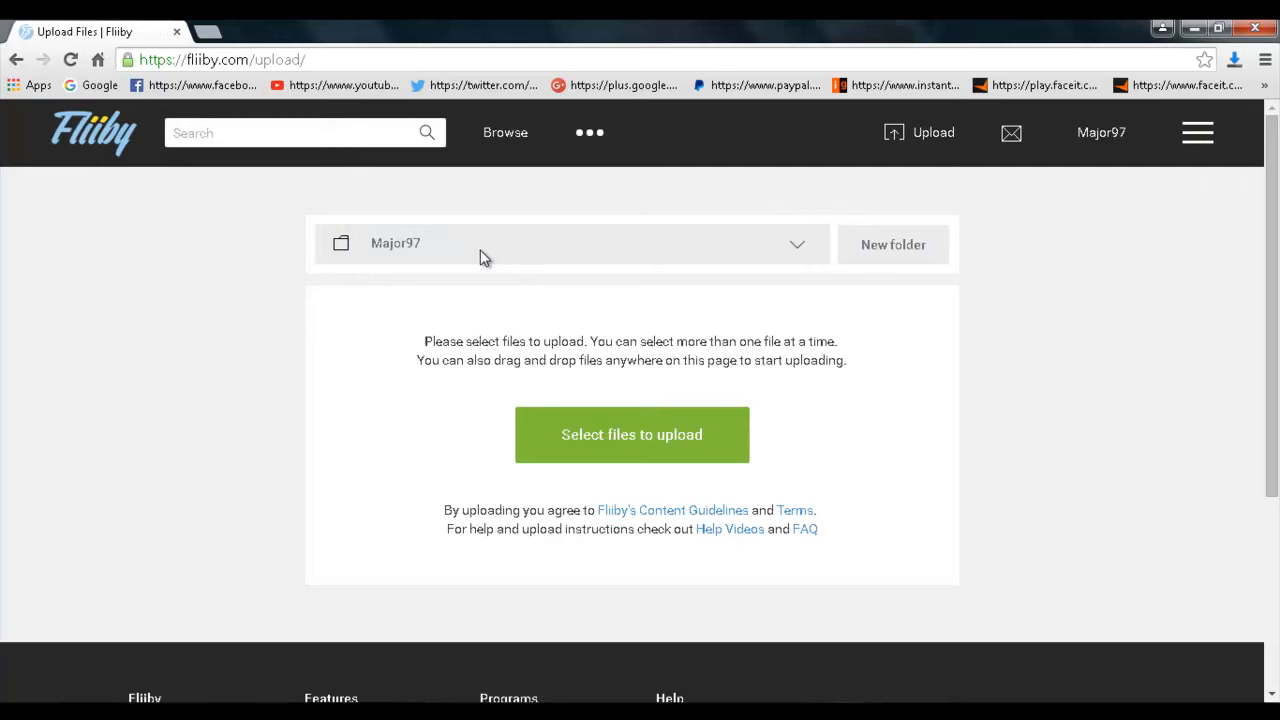
pyautogui.click(482, 259)
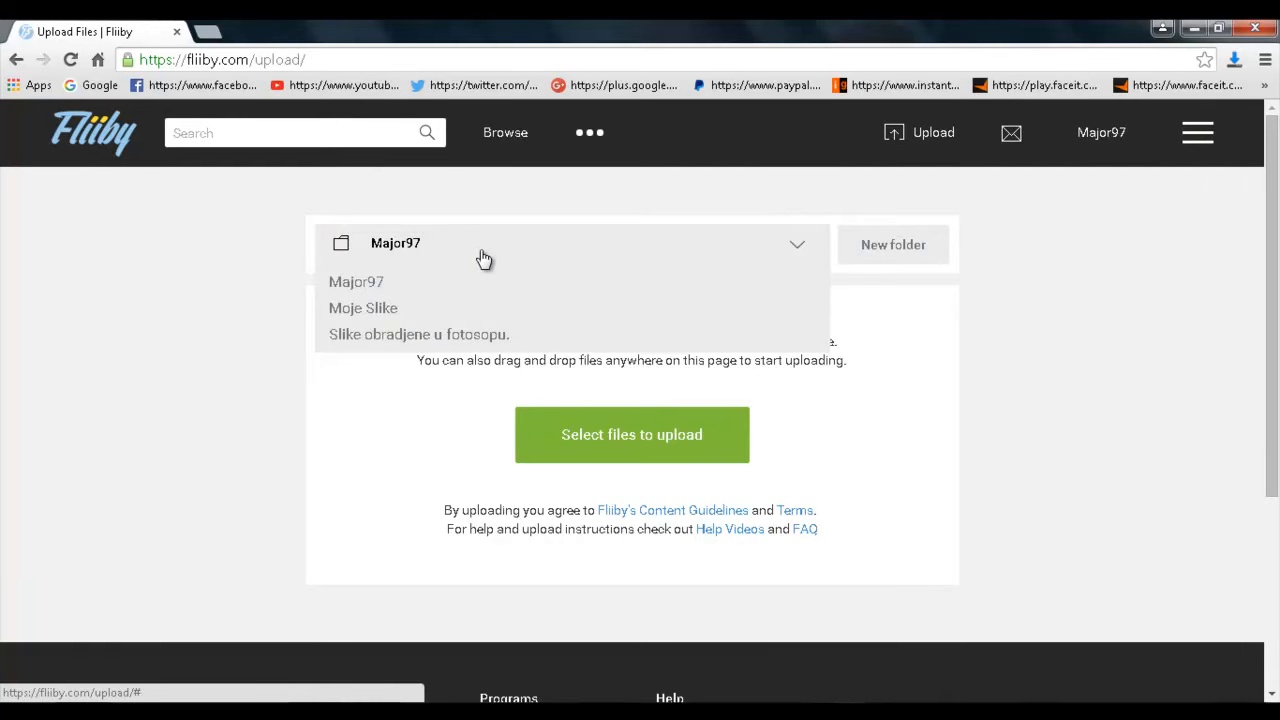
pyautogui.click(430, 263)
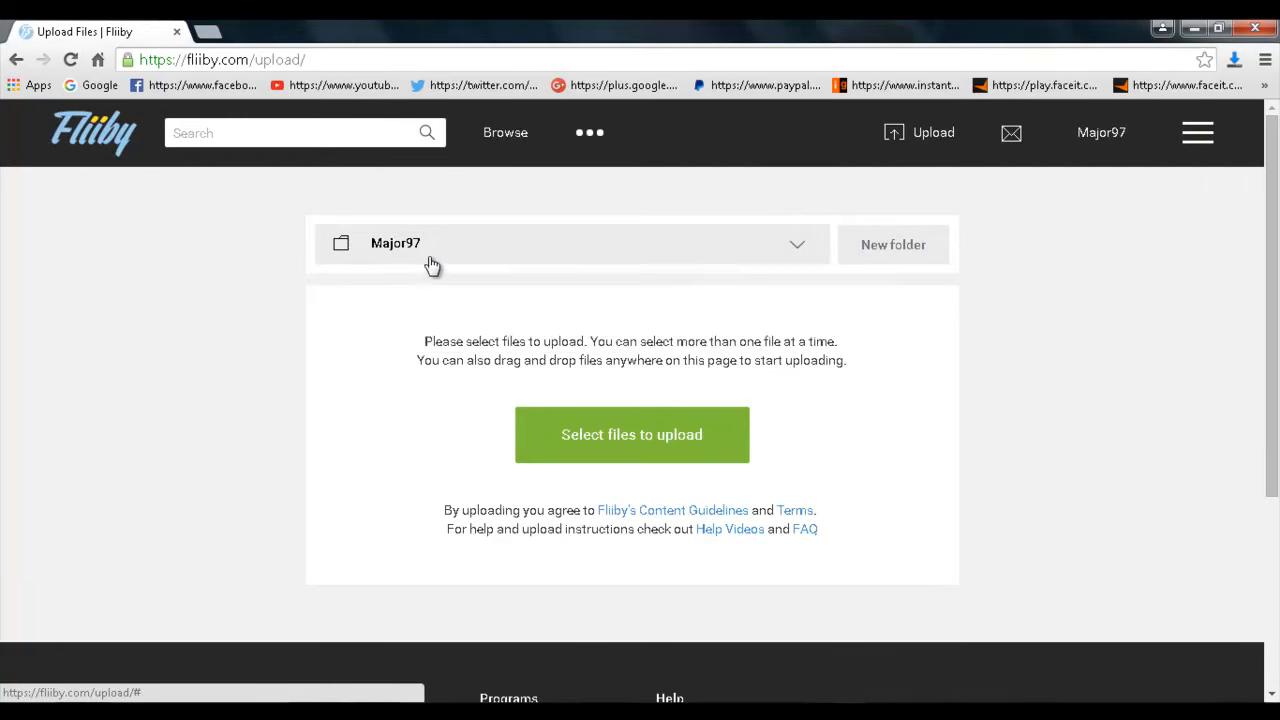
# Step: Examine the new folder form's title, description, tags and privacy options, and close it without creating a folder
pyautogui.click(920, 250)
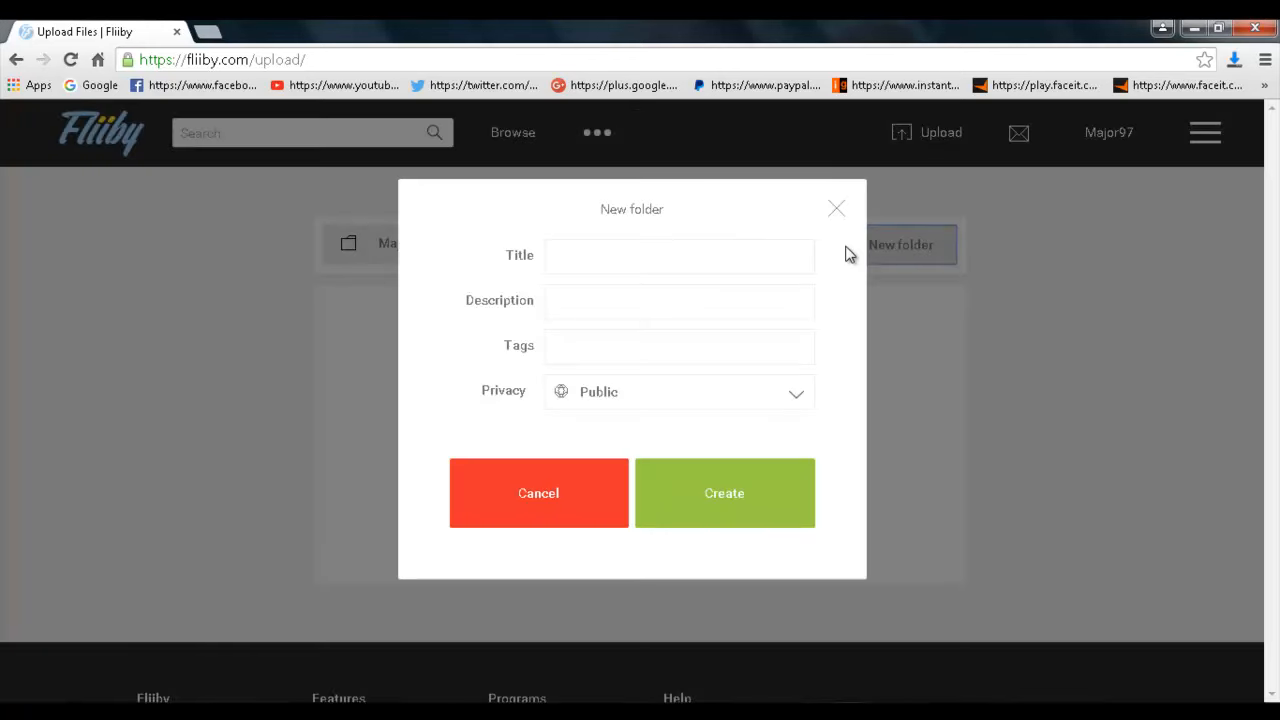
pyautogui.click(598, 292)
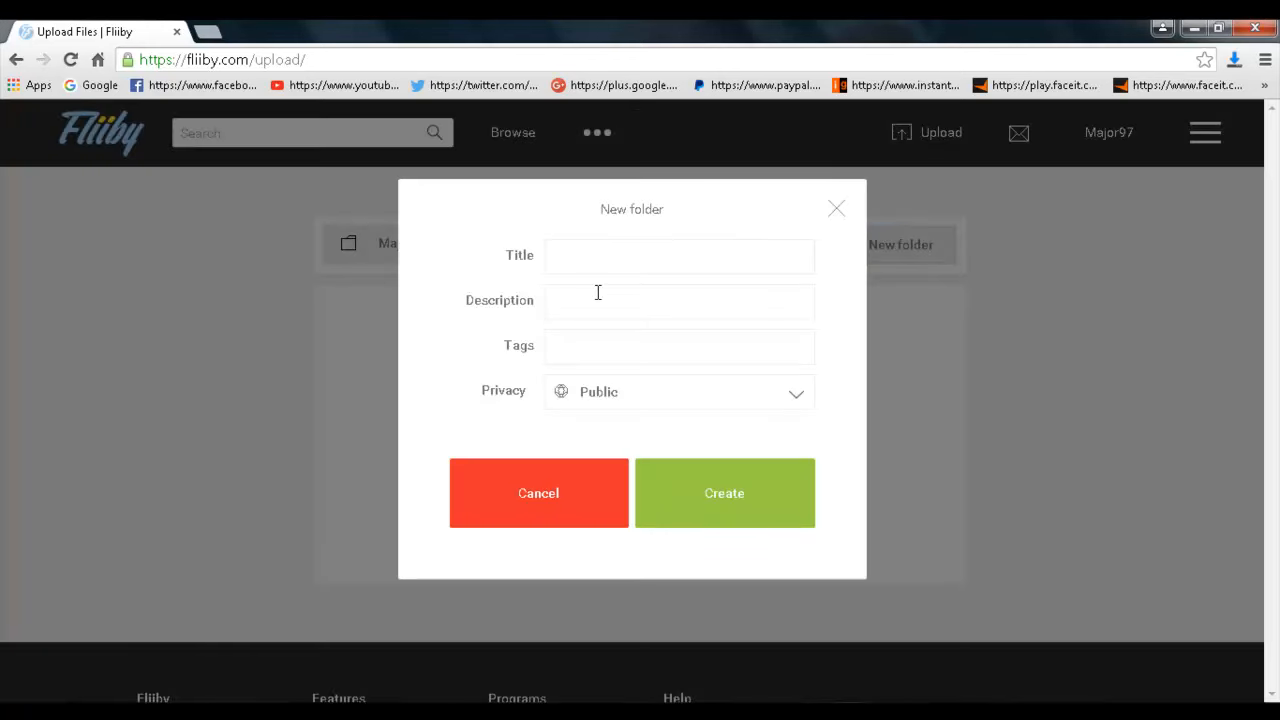
pyautogui.click(586, 338)
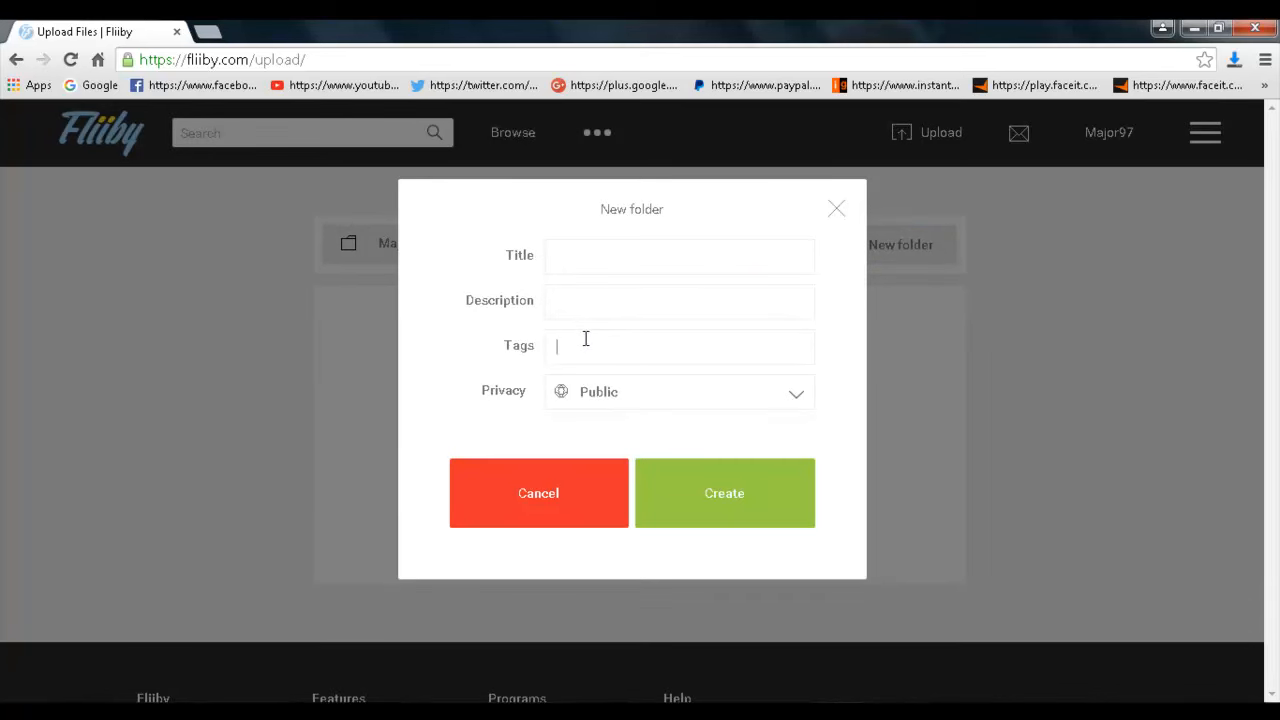
pyautogui.click(619, 397)
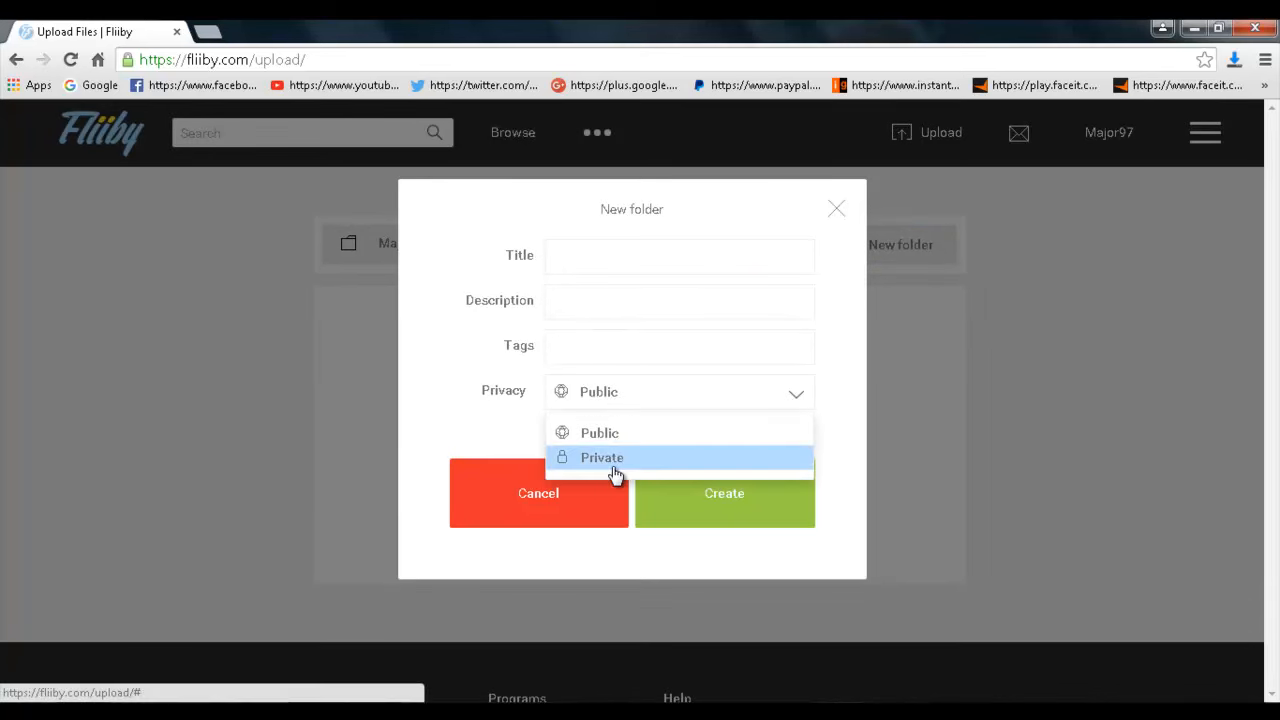
pyautogui.click(608, 406)
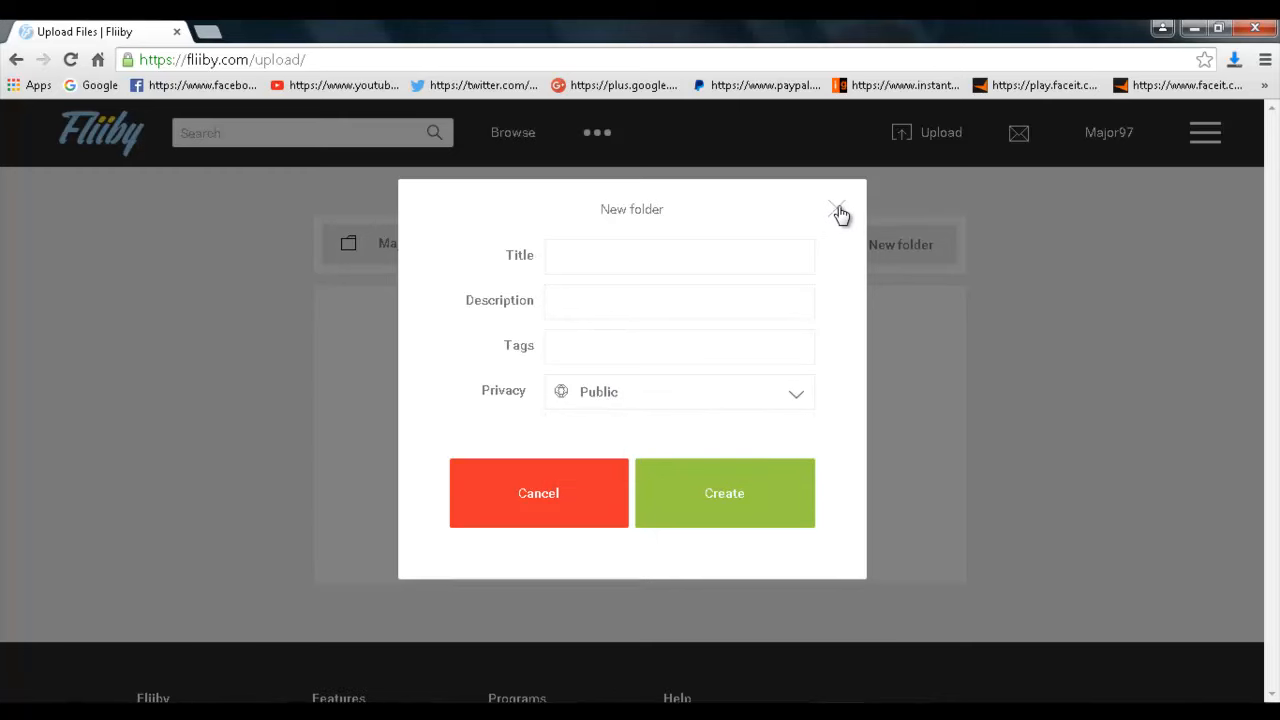
pyautogui.click(837, 210)
# Step: Set Moje Slike as the destination folder and upload the image crysis-3-igra-1 from the desktop's Slike folder
pyautogui.click(500, 248)
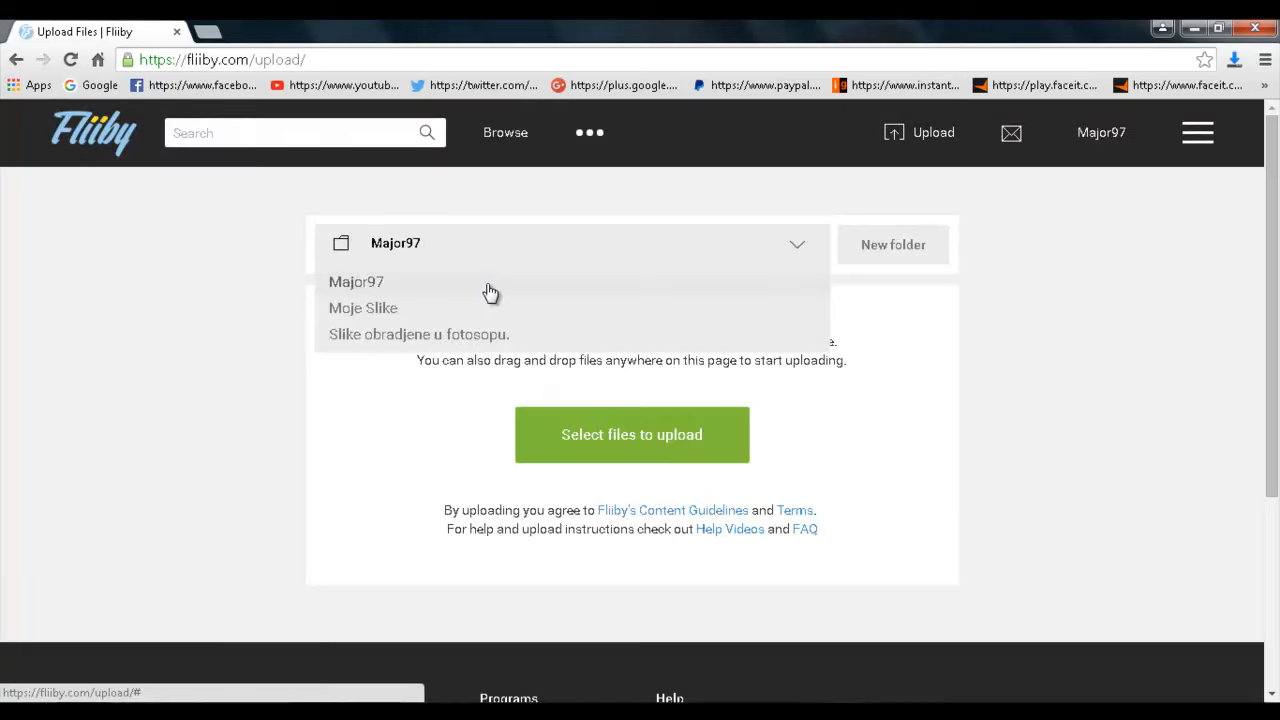
pyautogui.click(399, 309)
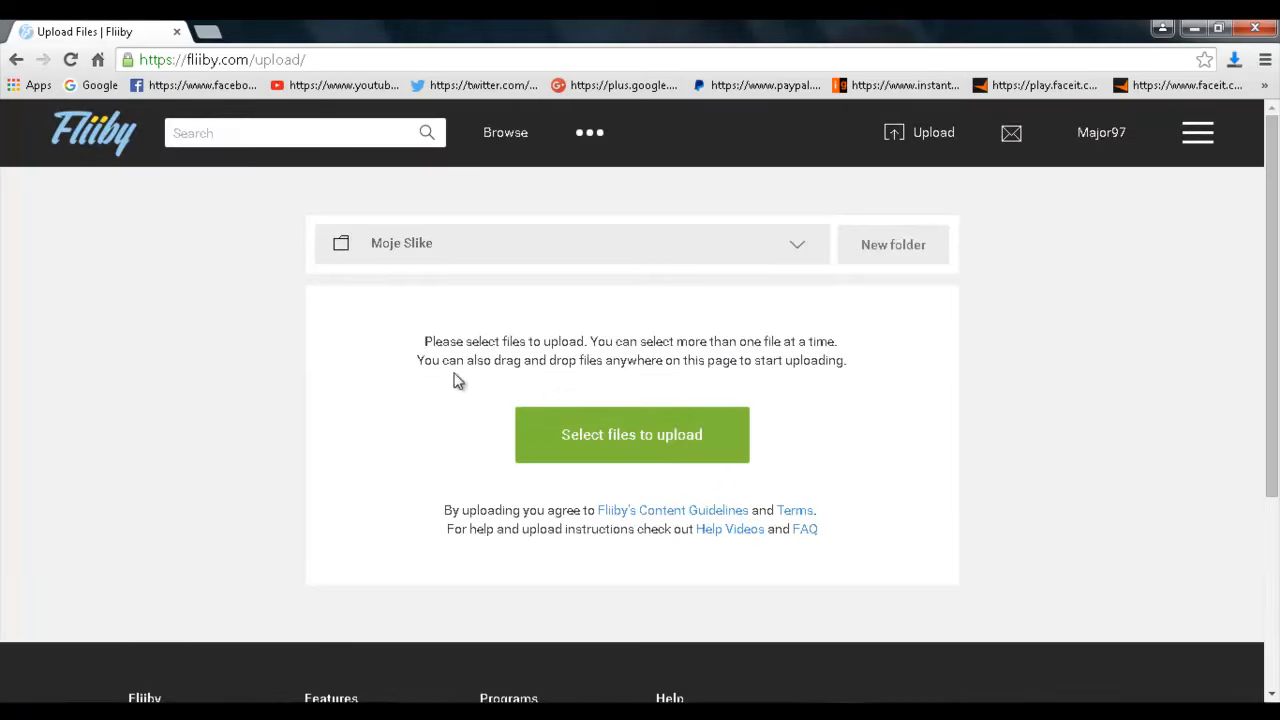
pyautogui.click(568, 430)
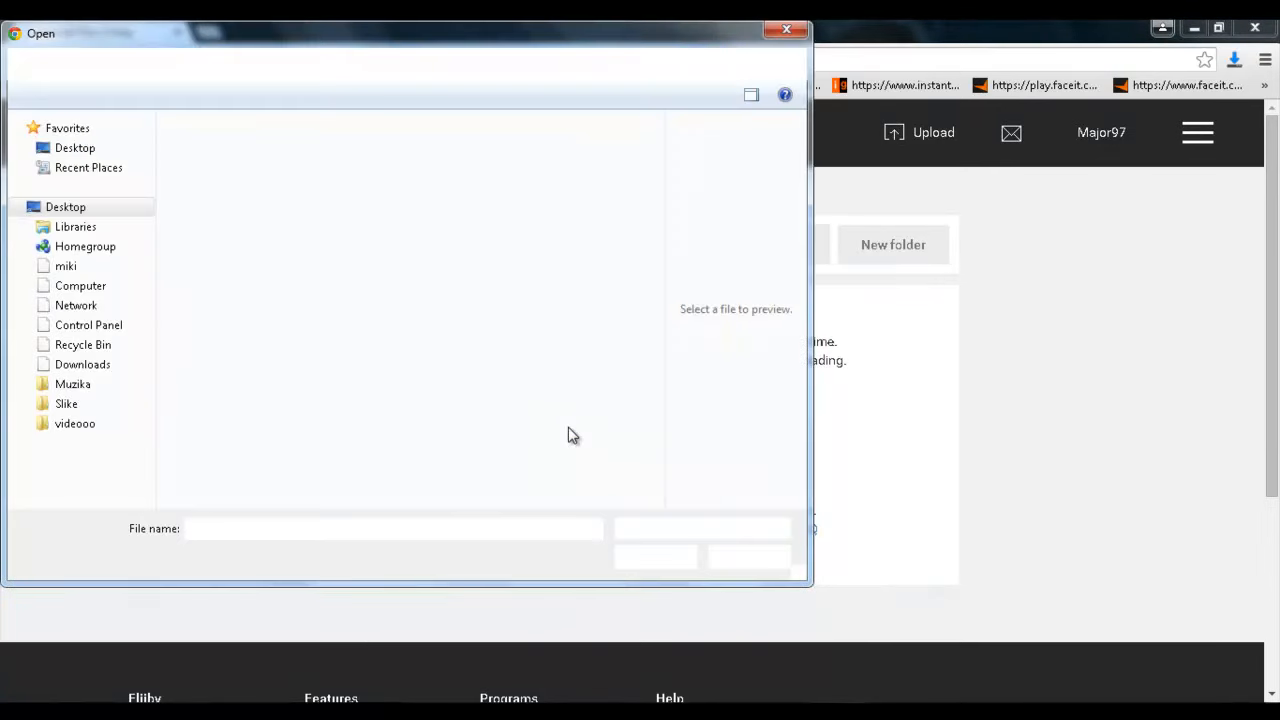
pyautogui.click(65, 151)
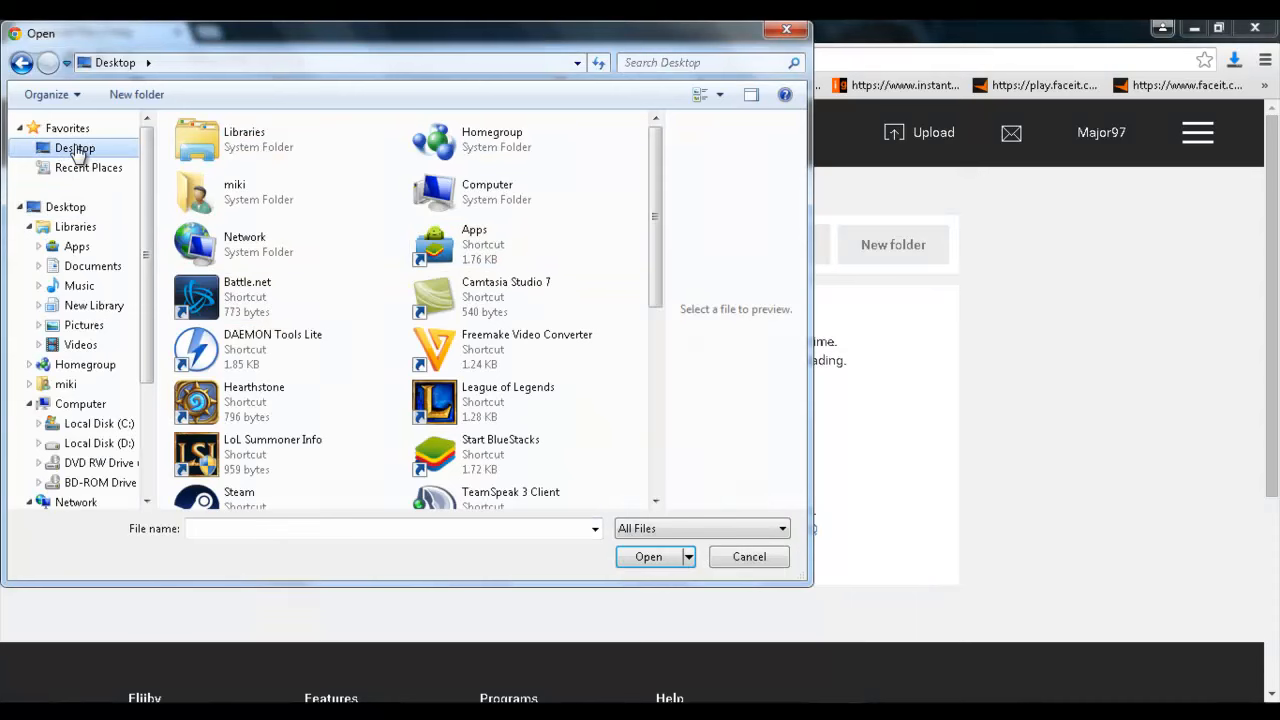
pyautogui.scroll(-3, 75, 155)
pyautogui.moveTo(655, 279); pyautogui.dragTo(634, 466)
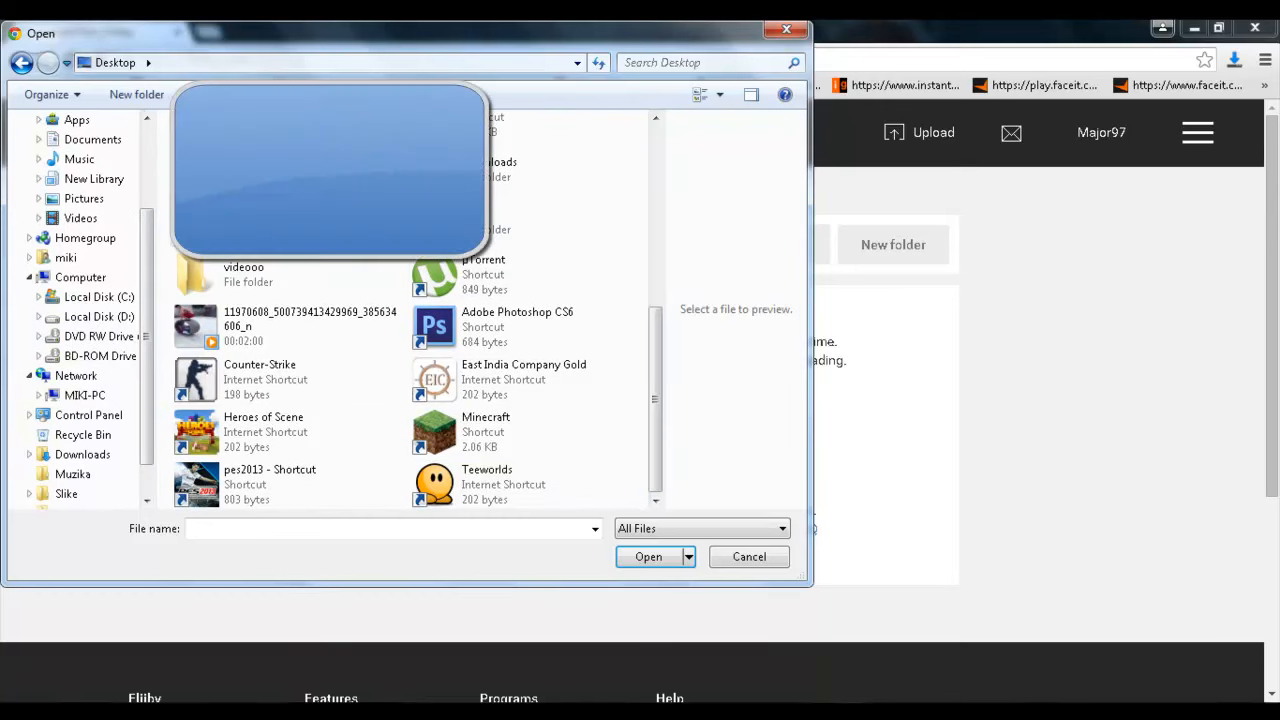
pyautogui.doubleClick(540, 232)
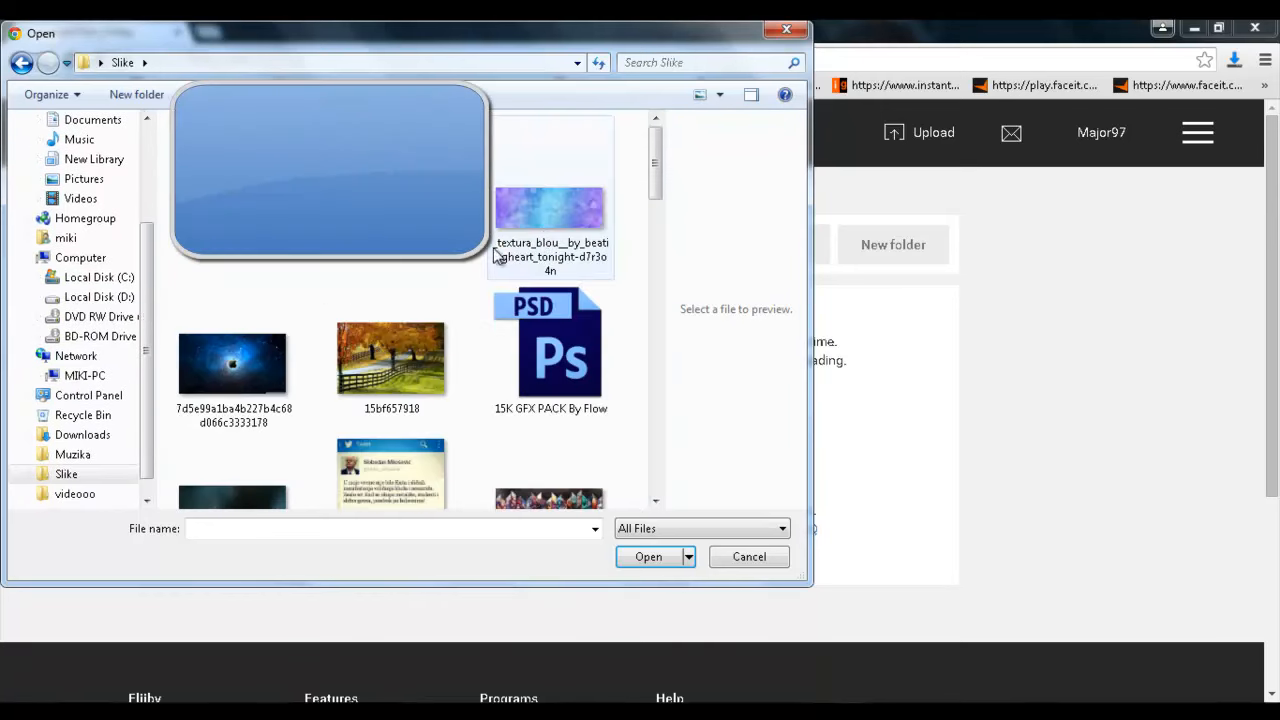
pyautogui.scroll(-3, 477, 270)
pyautogui.scroll(-2, 474, 283)
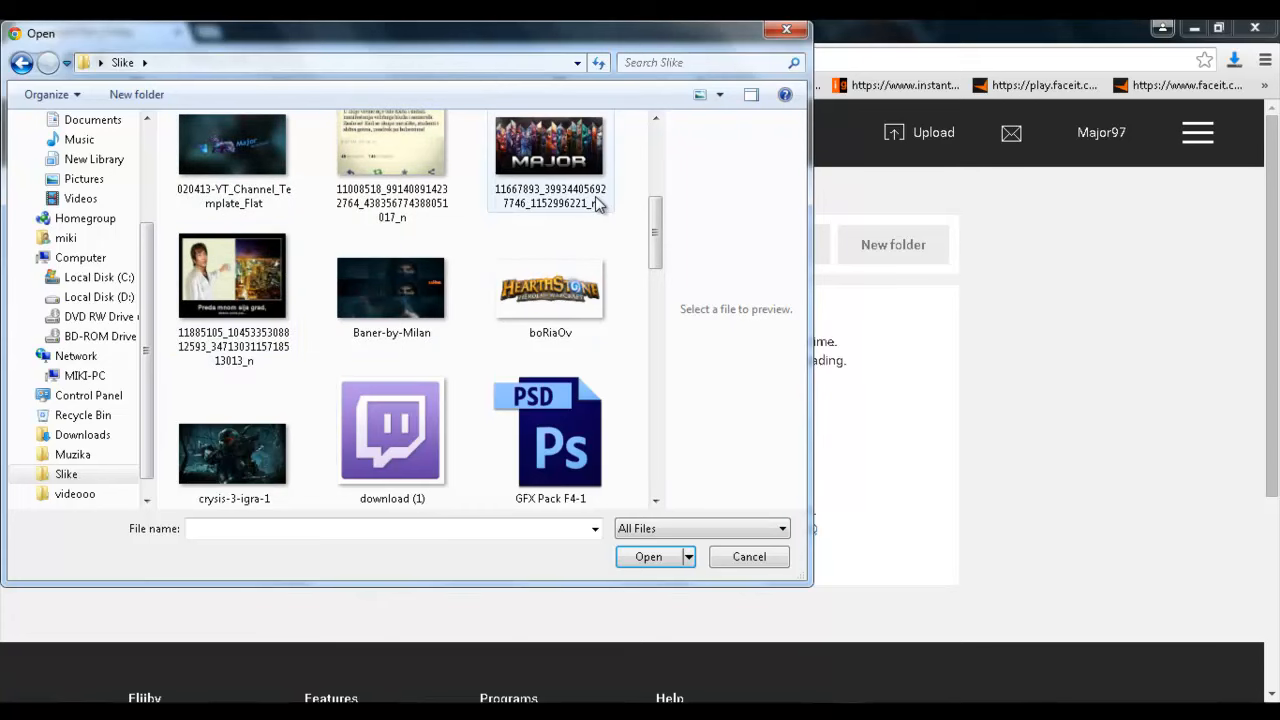
pyautogui.doubleClick(248, 445)
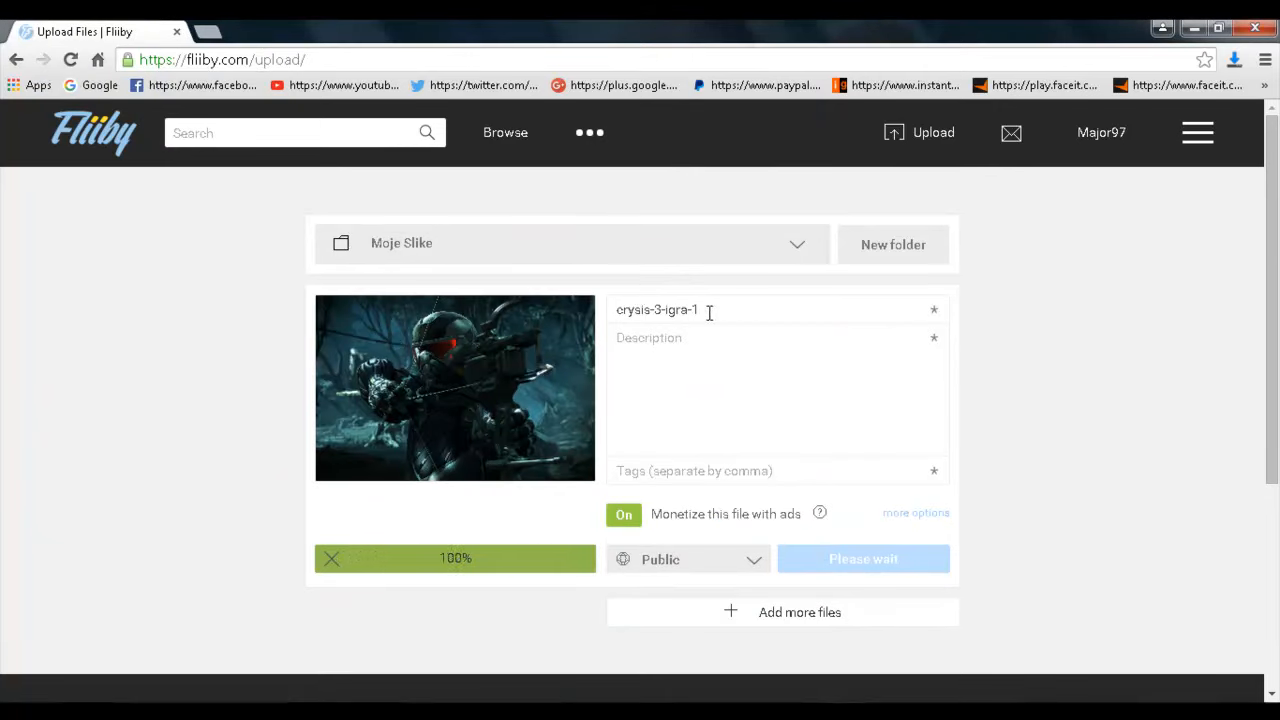
# Step: Replace the uploaded image's title with "masiiasaisasmias" and enter the description "ashasjjjjjjjjjjjjdgdadasvas"
pyautogui.moveTo(709, 313); pyautogui.dragTo(606, 328)
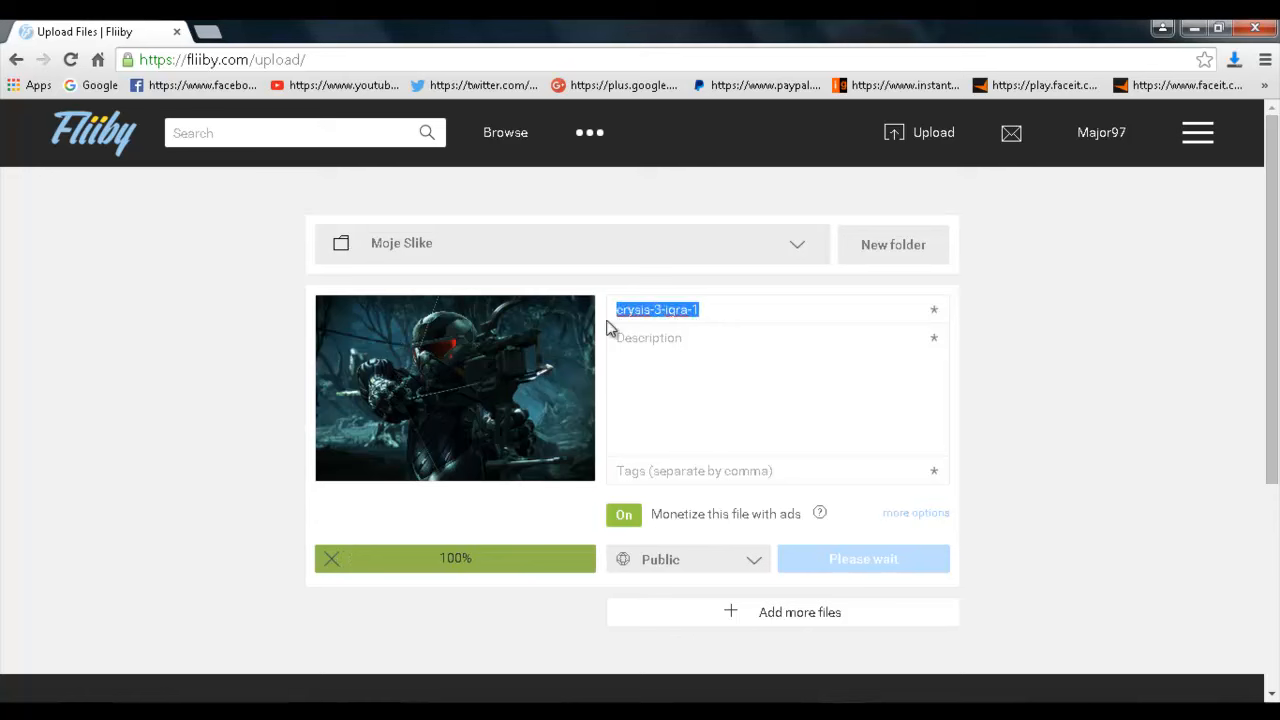
pyautogui.press('BackSpace')
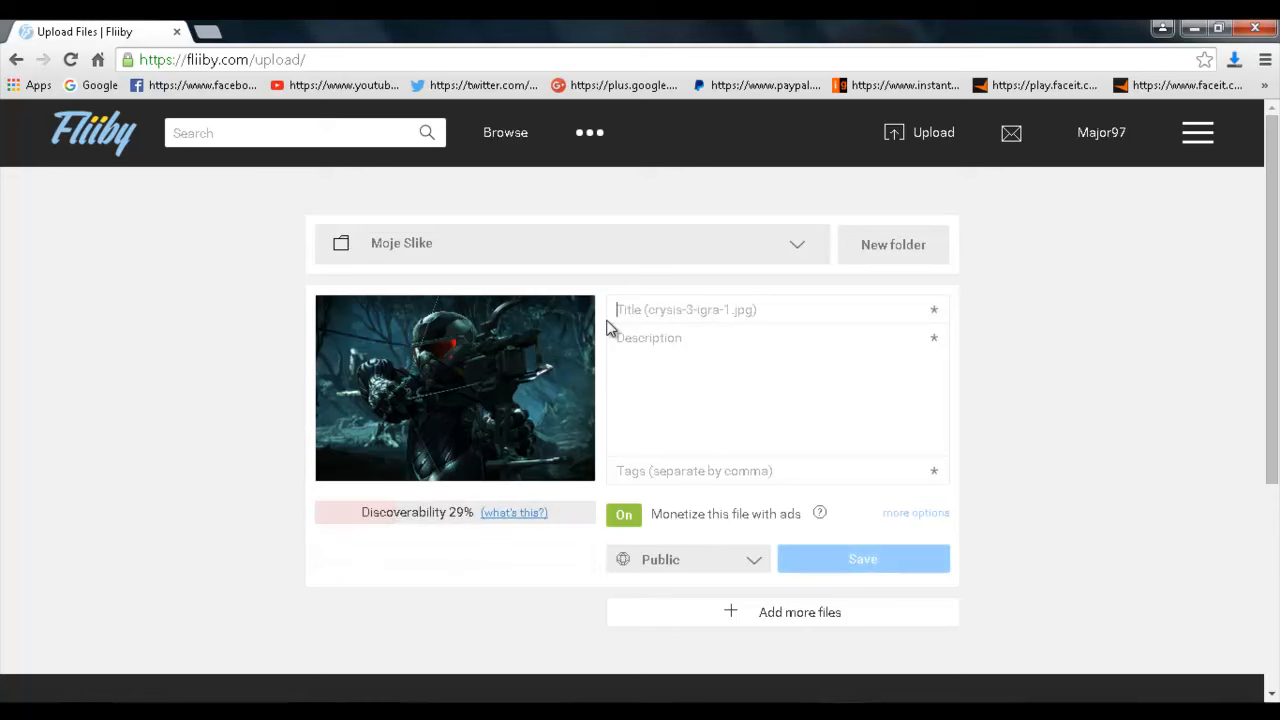
pyautogui.write('masiiasaisasmias')
pyautogui.click(721, 397)
pyautogui.write('ashasjjjjjjjjjjjj')
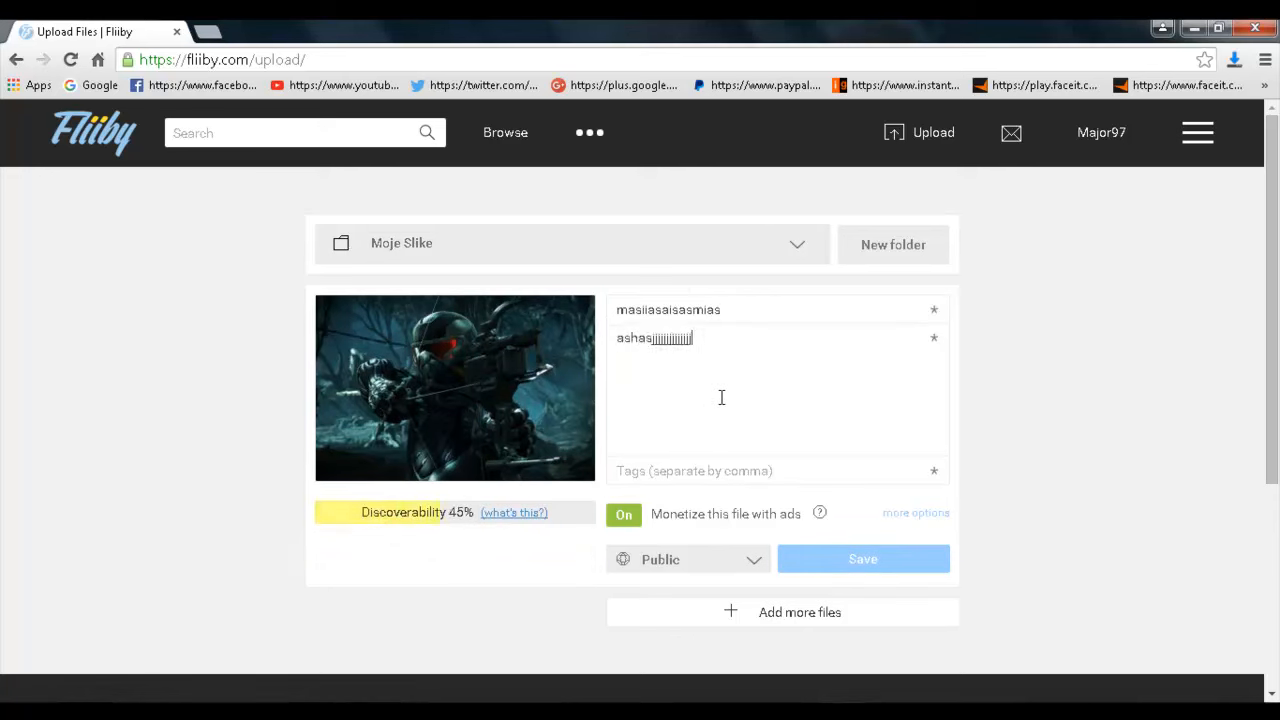
pyautogui.write('dgdadasvas')
# Step: Add the tag "strelassaisaijsa" to the uploaded image and save its details
pyautogui.click(713, 471)
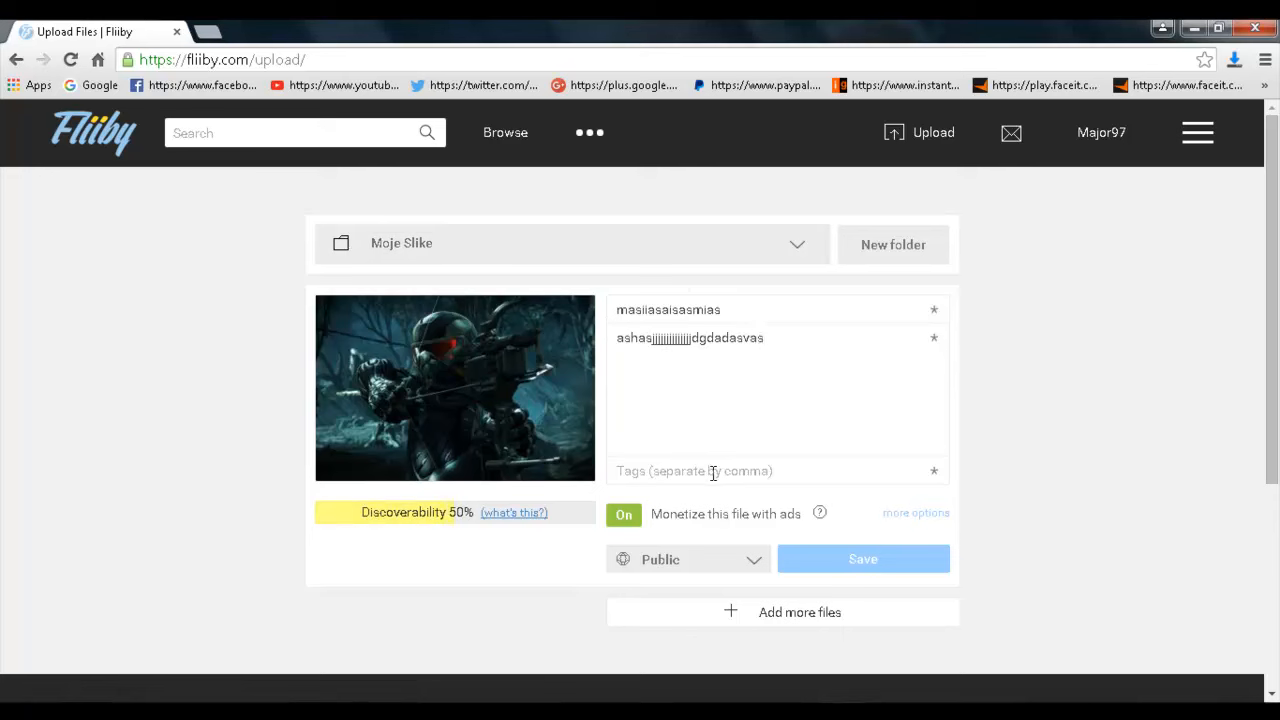
pyautogui.write('strela,')
pyautogui.press('BackSpace')
pyautogui.write('ssaisaijsa')
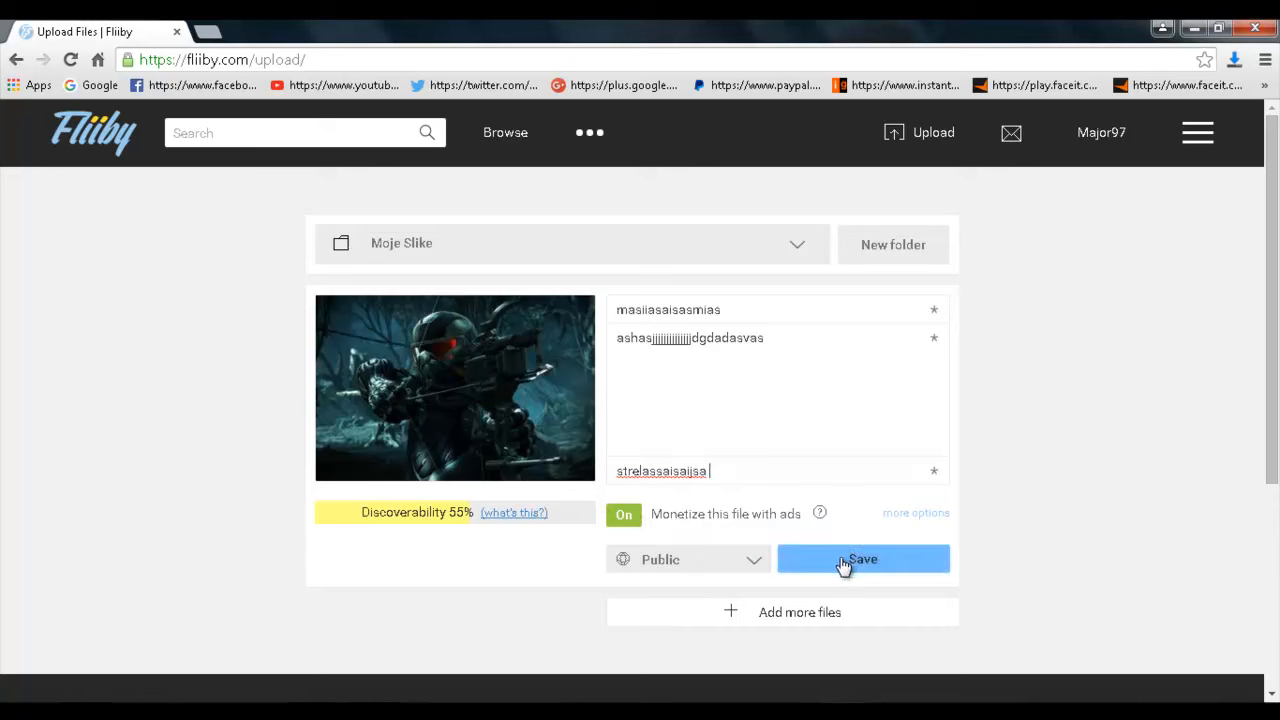
pyautogui.click(842, 562)
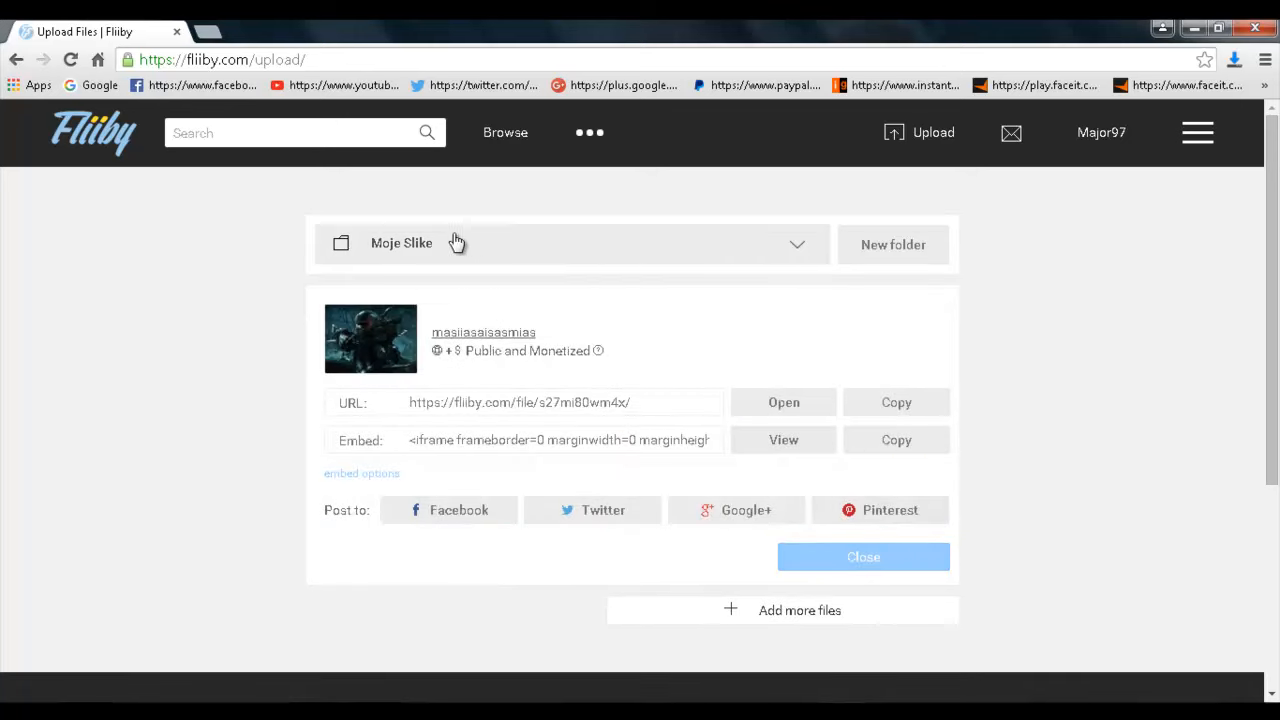
# Step: Open the account's profile page and permanently delete the uploaded masiiasaisasmias image
pyautogui.click(1104, 136)
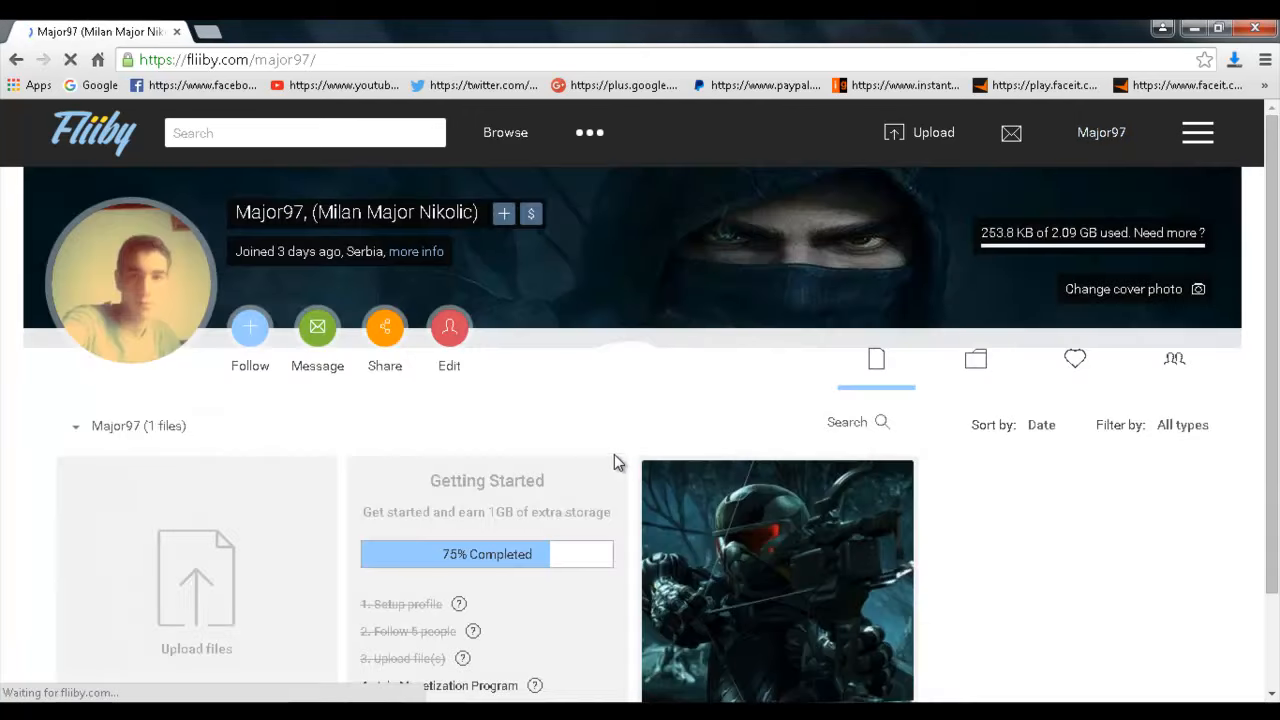
pyautogui.scroll(-1, 791, 399)
pyautogui.scroll(-1, 791, 399)
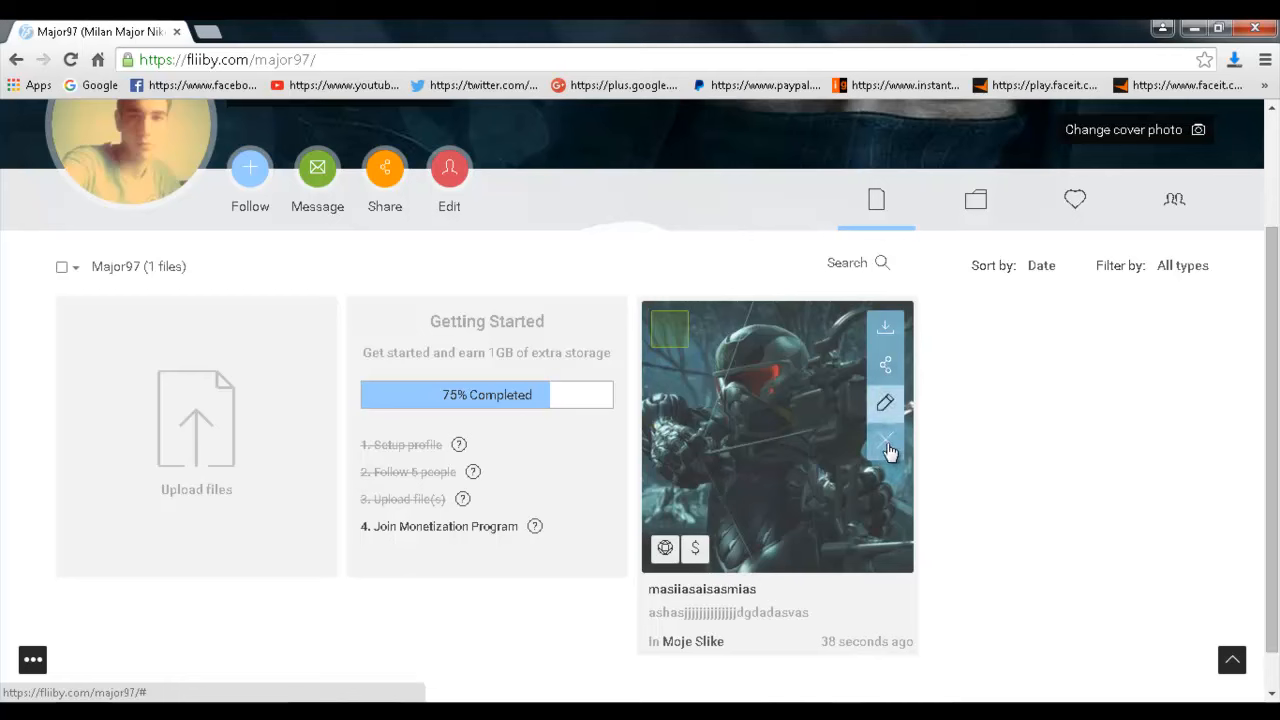
pyautogui.click(885, 451)
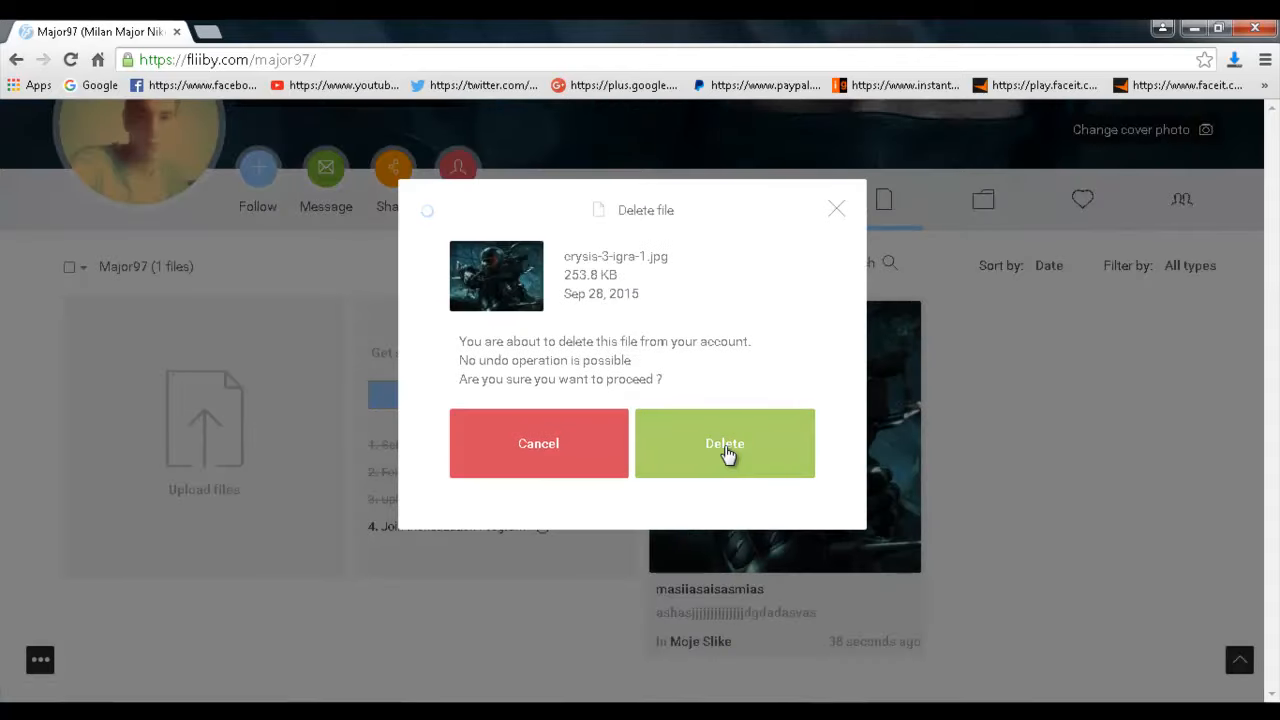
pyautogui.click(725, 450)
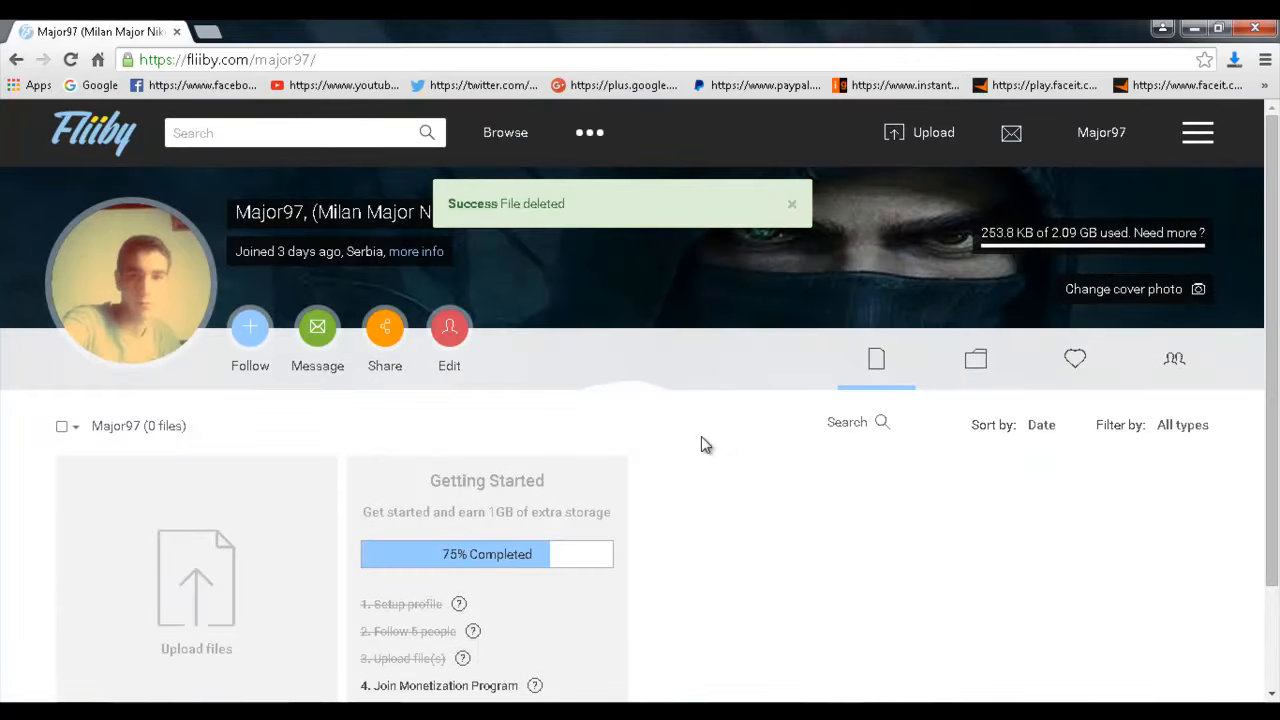